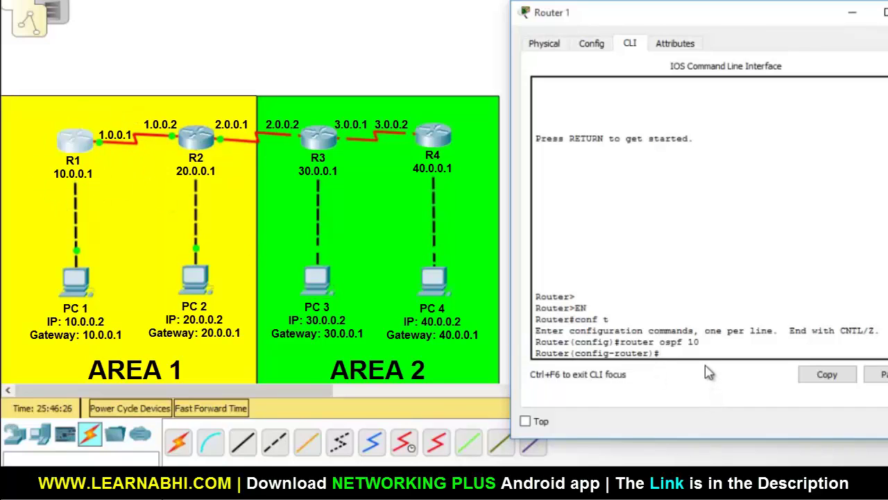
# Advertise network 1.0.0.0 with wildcard mask 0.255.255.255 in area 1 under Router 1's OSPF process
pyautogui.write('network 1.0.0.')
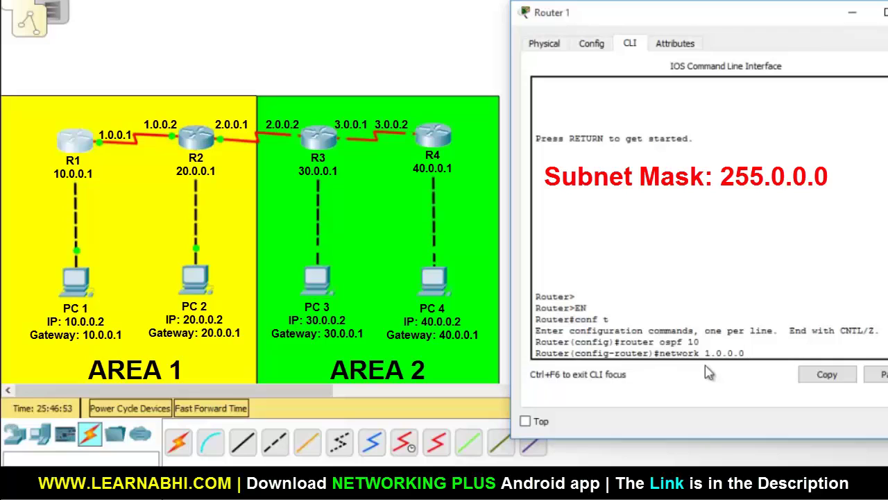
pyautogui.write('0')
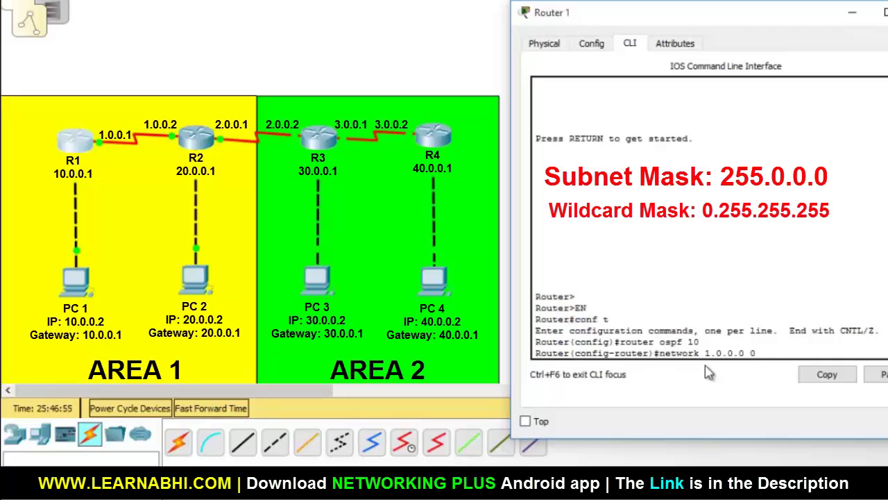
pyautogui.write('.255.255.255')
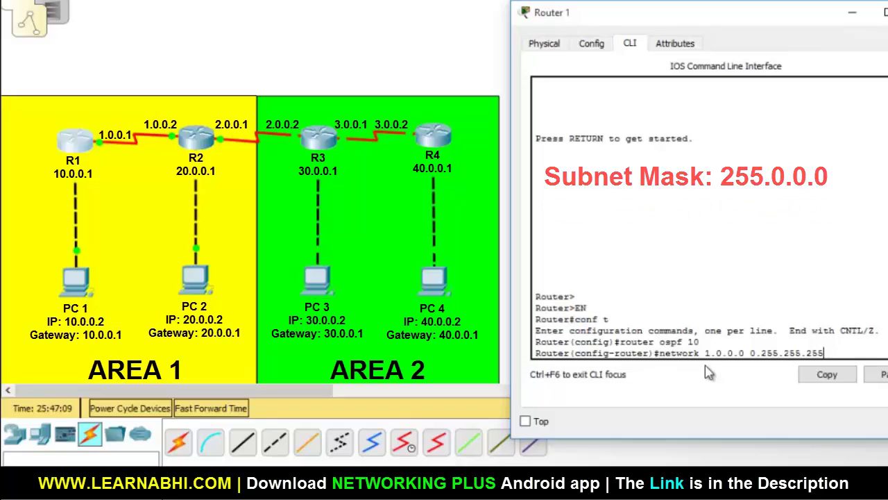
pyautogui.doubleClick(672, 353)
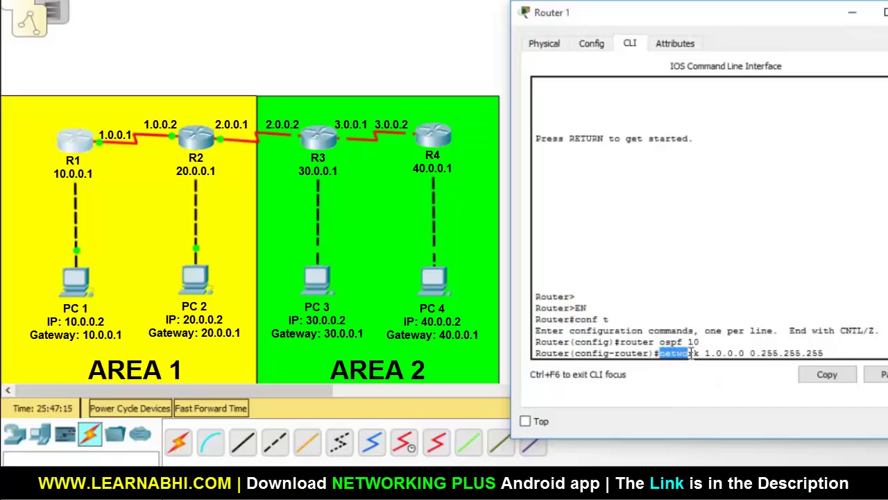
pyautogui.moveTo(705, 354); pyautogui.dragTo(849, 354)
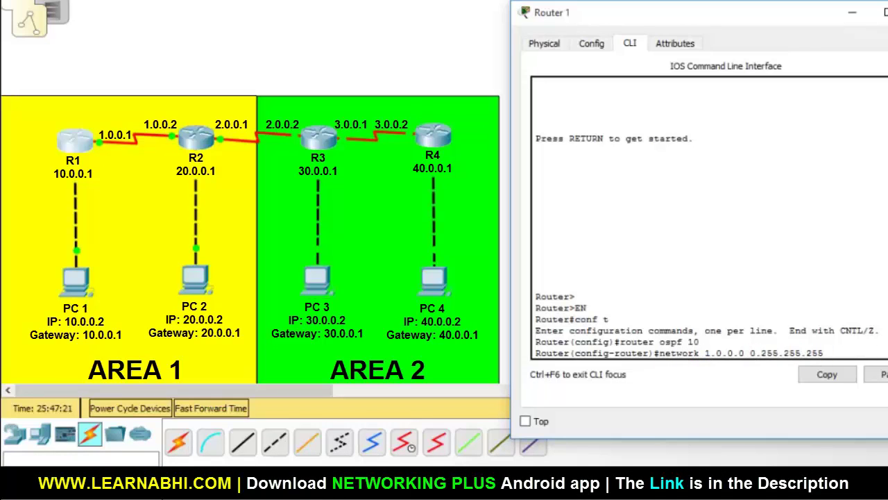
pyautogui.write('area')
pyautogui.write('1')
pyautogui.press('Return')
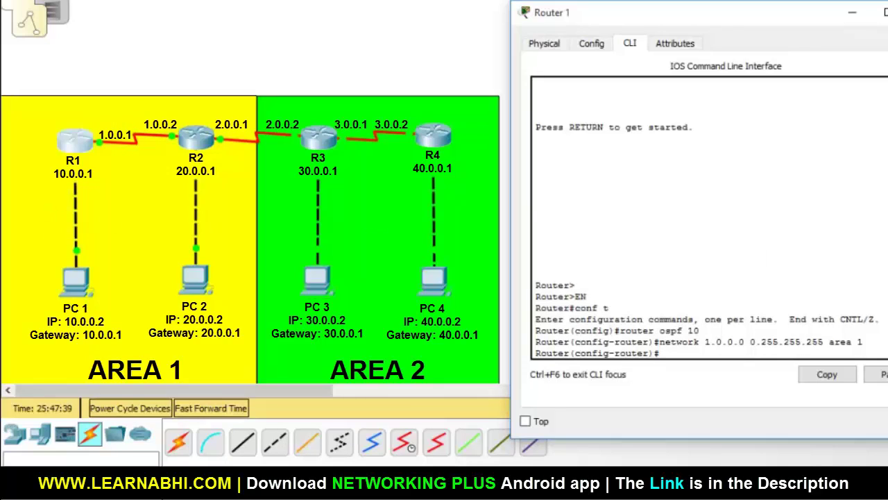
# Add network 10.0.0.0 with wildcard mask 0.255.255.255 to area 1 in Router 1's OSPF configuration
pyautogui.write('etwork 10.0.0.0 ')
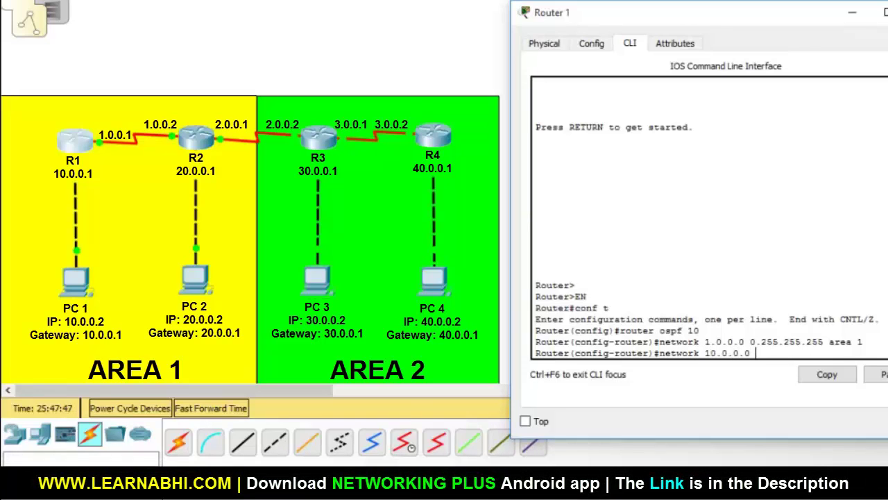
pyautogui.write('0.255.255.255')
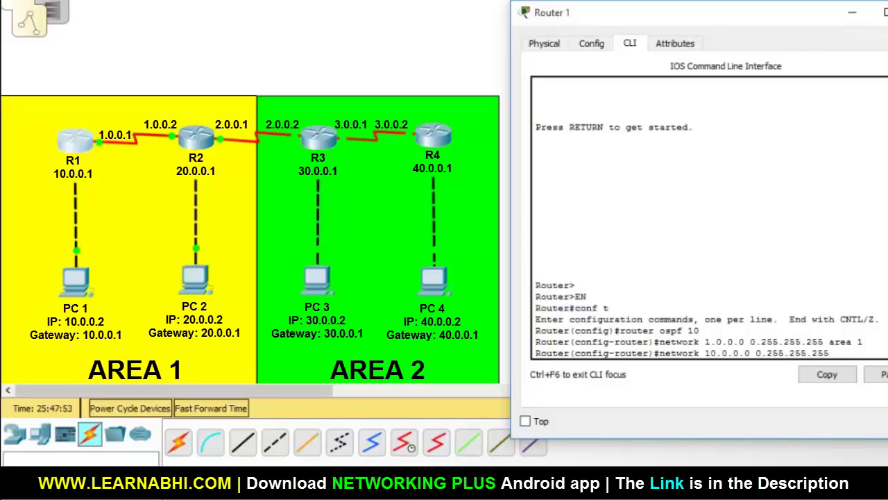
pyautogui.write(' area')
pyautogui.write(' 1')
pyautogui.press('Return')
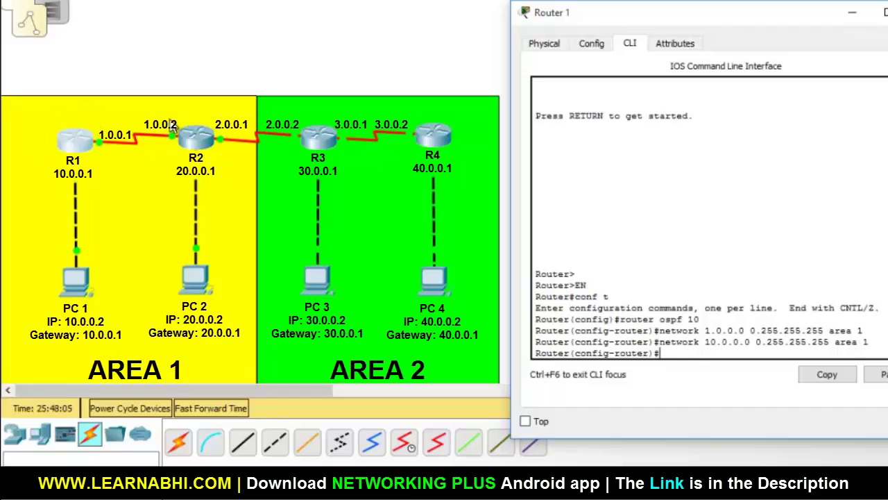
# Return Router 1 from OSPF configuration to privileged mode and close its window
pyautogui.moveTo(660, 331); pyautogui.dragTo(874, 347)
pyautogui.click(730, 350)
pyautogui.hotkey('ctrl', 'z')
pyautogui.press('Return')
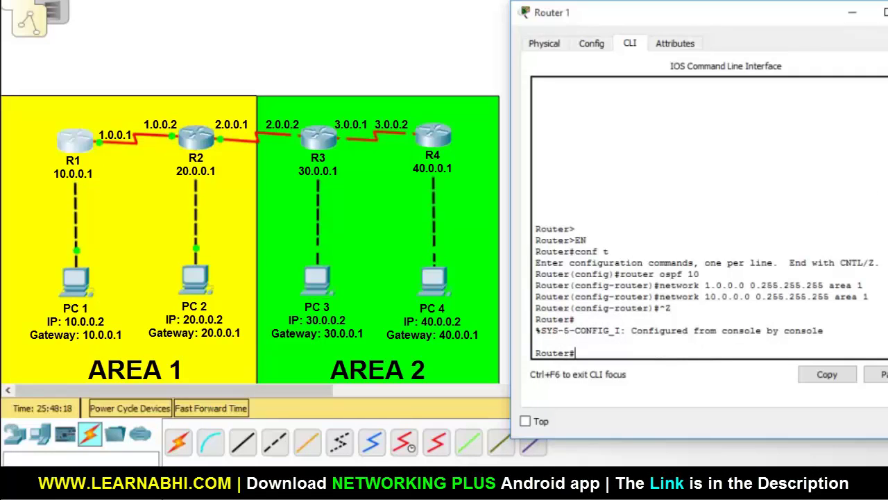
pyautogui.hotkey('alt', 'F4')
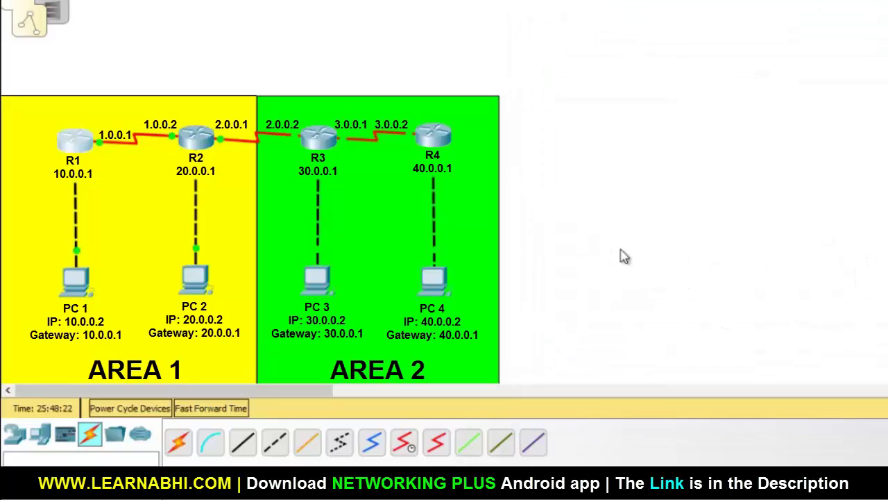
# Open Router 2's command line, enter global configuration mode and start OSPF process 10
pyautogui.click(196, 139)
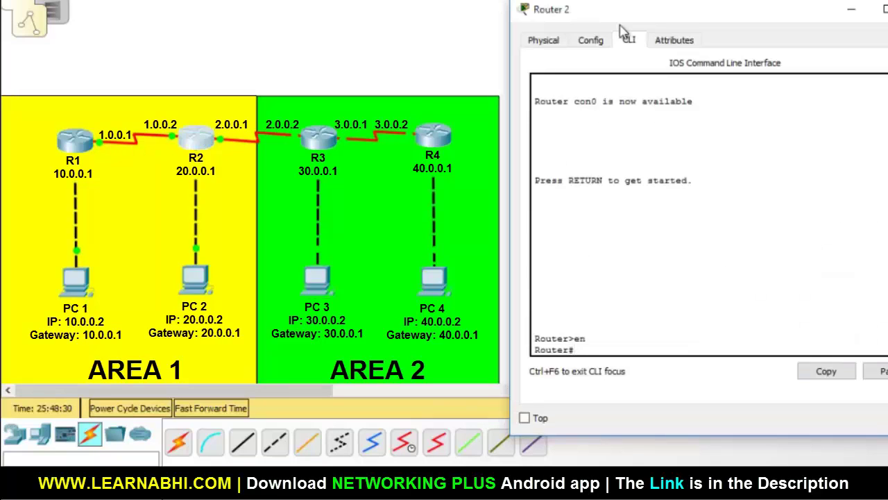
pyautogui.write('conf t')
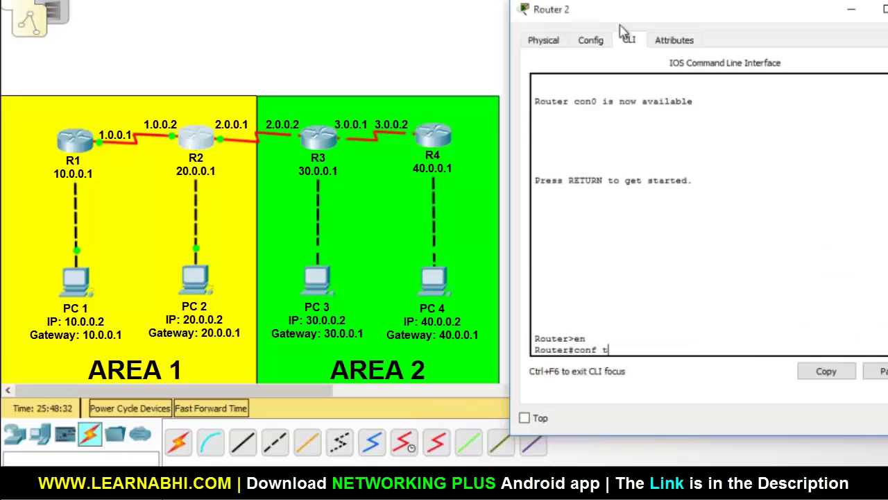
pyautogui.press('Return')
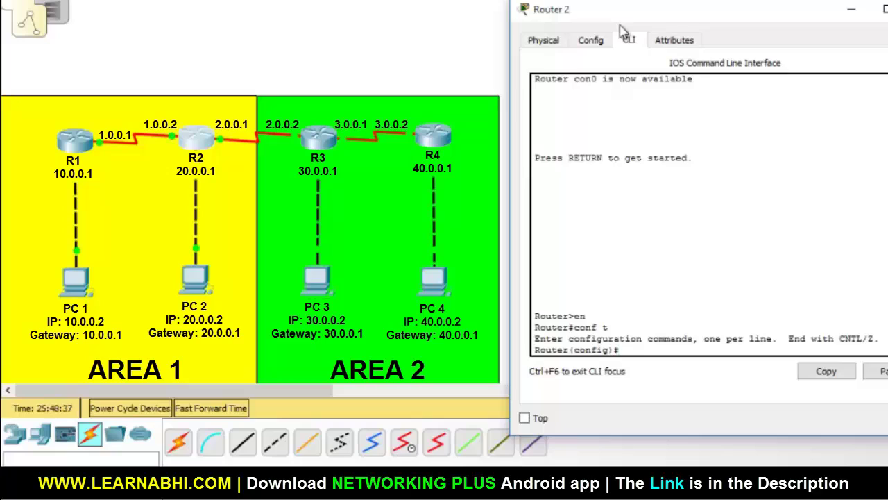
pyautogui.write('router ospf 1')
pyautogui.write('0')
pyautogui.press('Return')
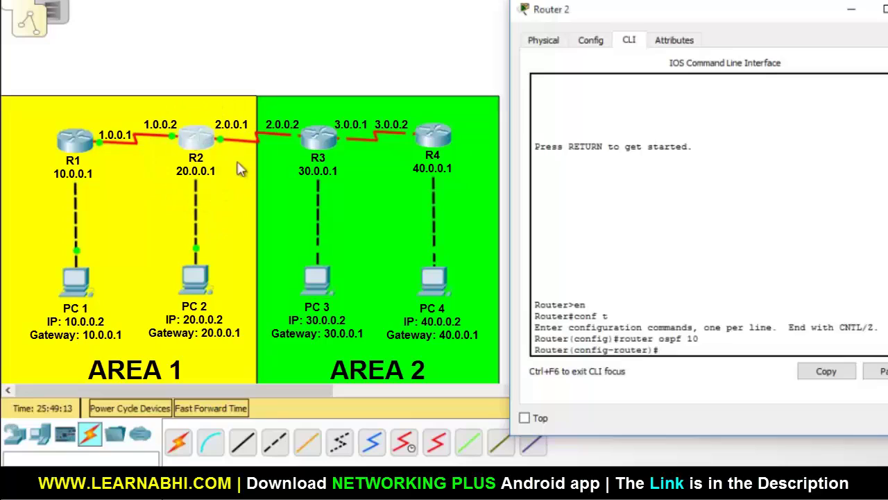
# Advertise network 1.0.0.0 with wildcard mask 0.255.255.255 in area 1 on Router 2
pyautogui.write('network 1.')
pyautogui.write('0.0.0')
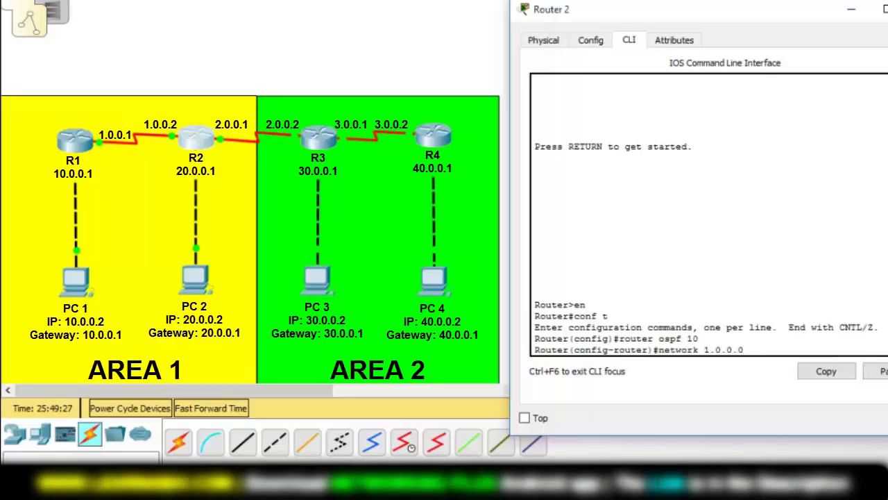
pyautogui.write(' 0.255.255')
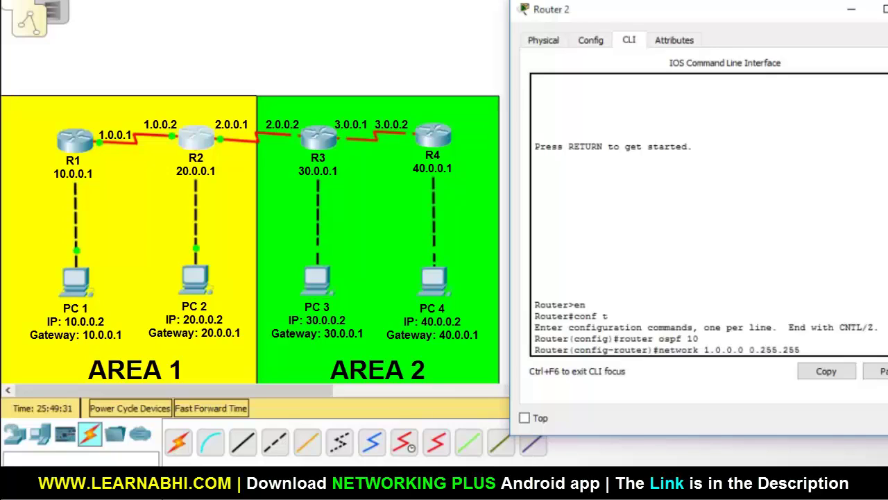
pyautogui.write('.255 area')
pyautogui.write('1')
pyautogui.press('Return')
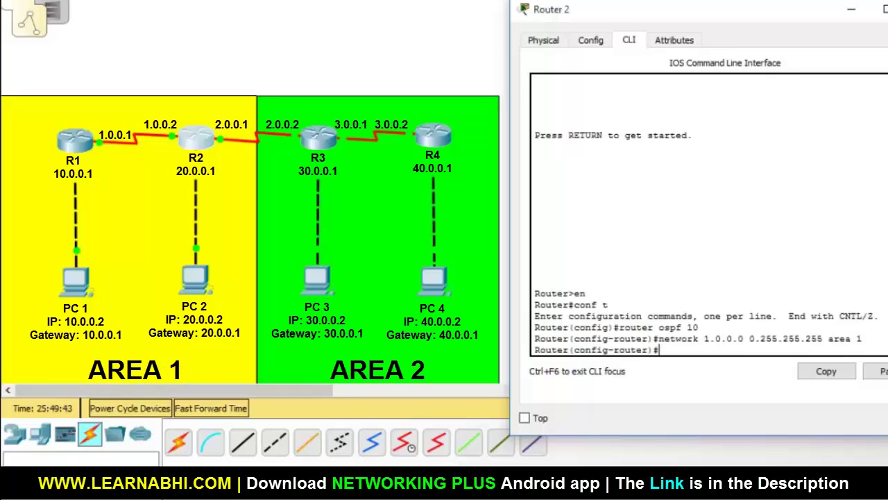
# Advertise network 2.0.0.0 with wildcard mask 0.255.255.255 in area 1 on Router 2
pyautogui.write('network')
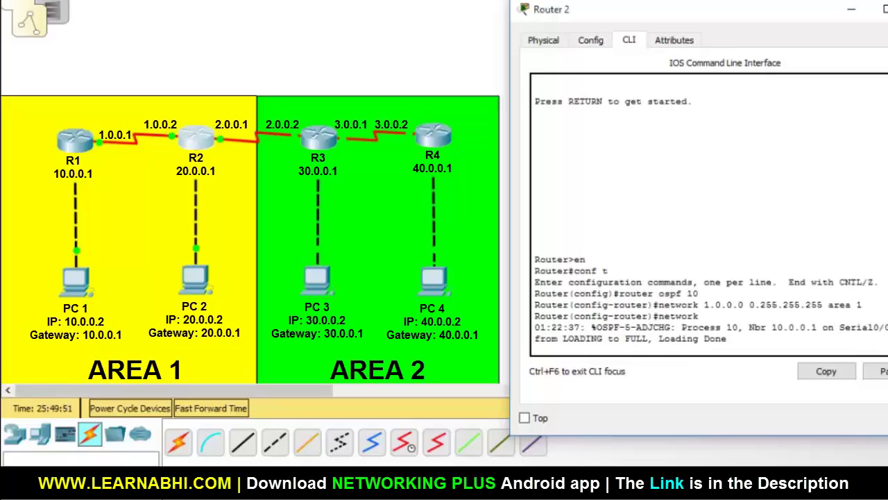
pyautogui.press('Return')
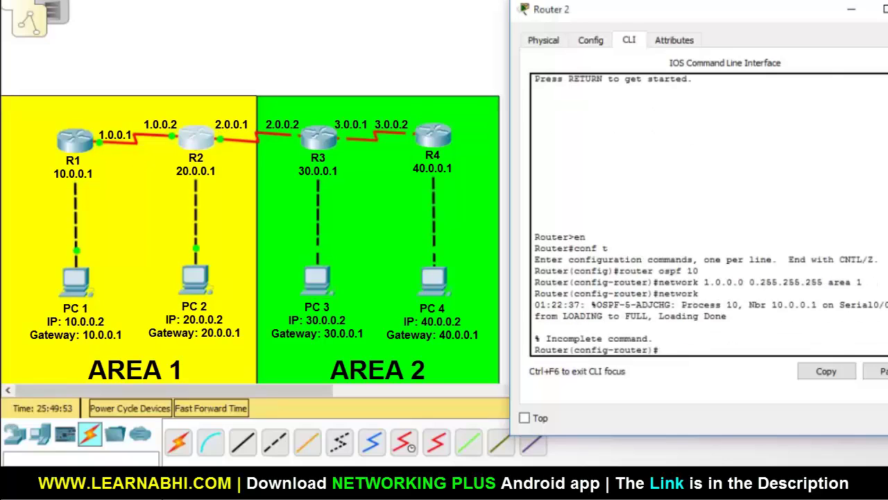
pyautogui.write('network 2.0.0.0')
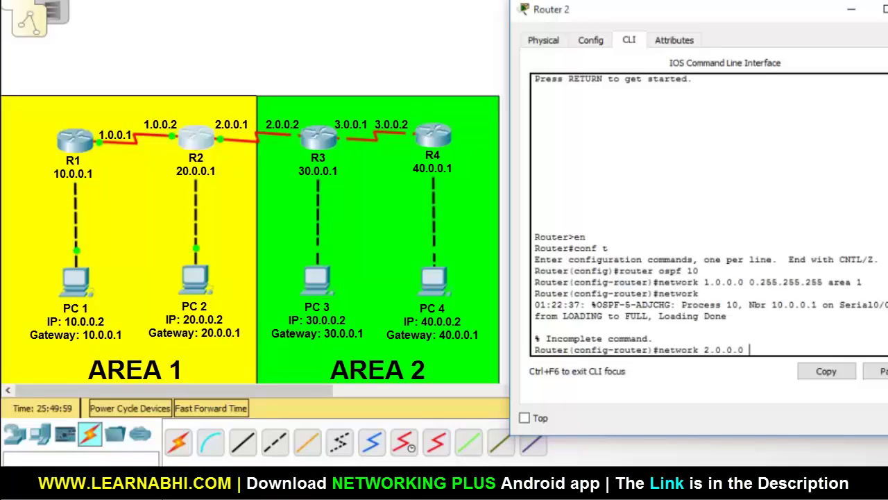
pyautogui.write(' 0.255.255.255')
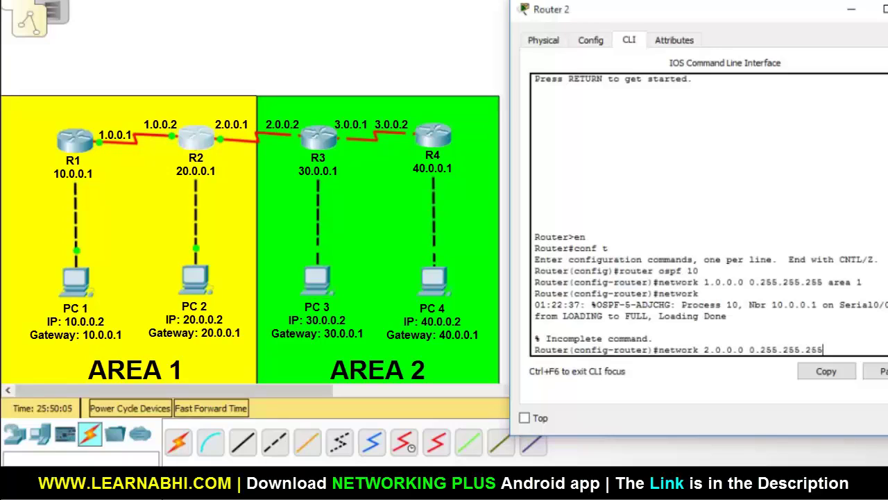
pyautogui.write(' area')
pyautogui.write('1')
pyautogui.press('Return')
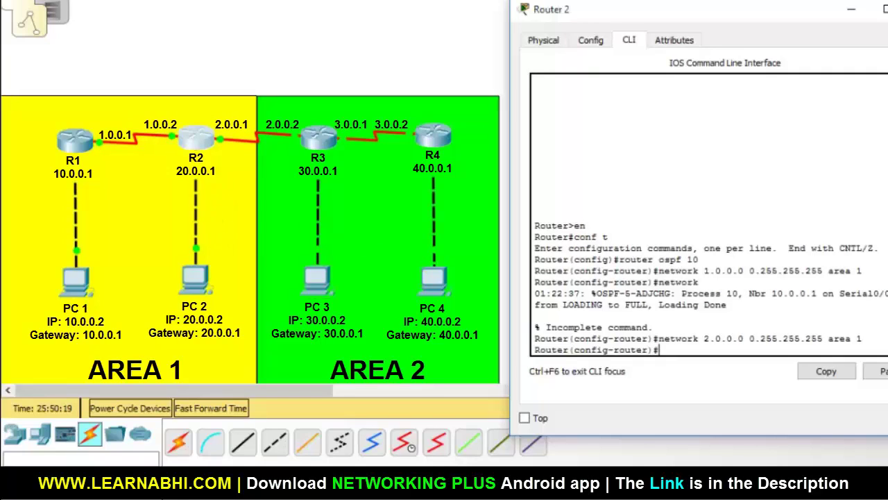
# Advertise network 20.0.0.0 with wildcard mask 0.255.255.255 in area 2 on Router 2
pyautogui.write('network 20.0.0.0')
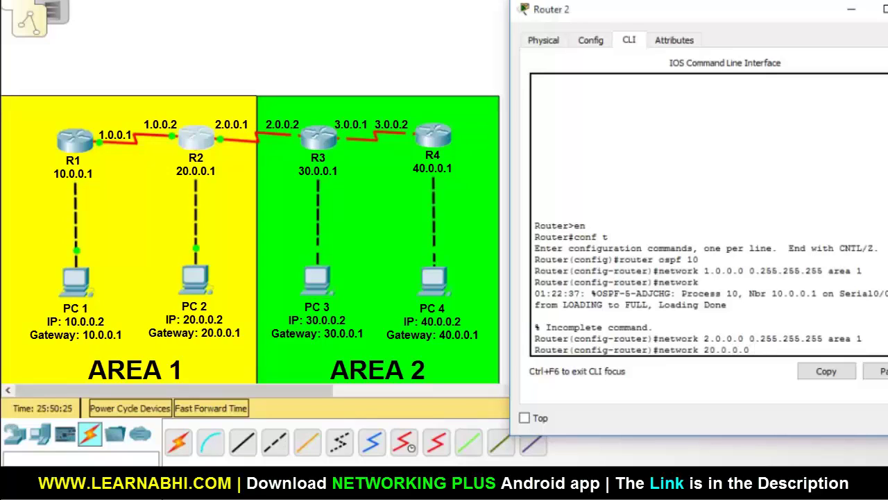
pyautogui.write(' 0')
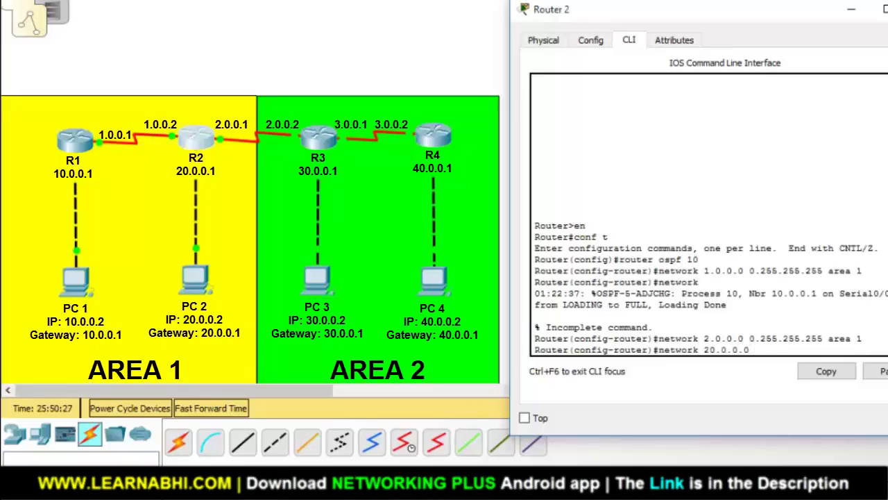
pyautogui.write(' 0.255.')
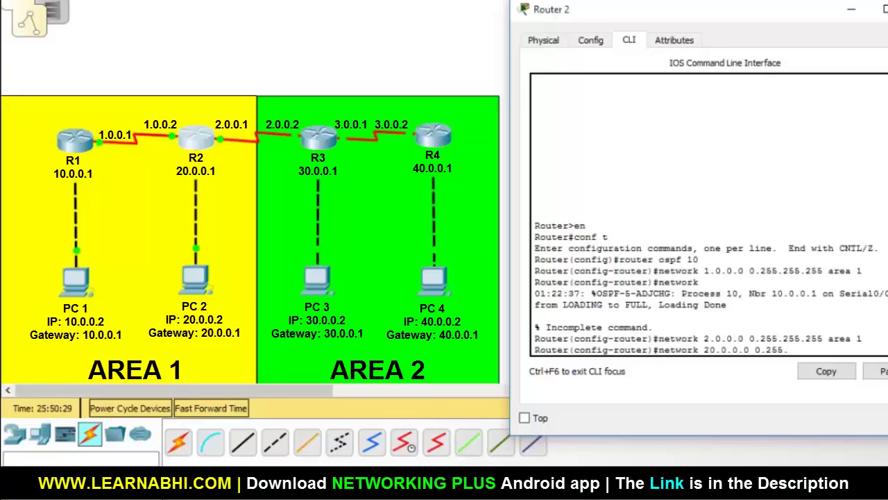
pyautogui.write('255.255 area')
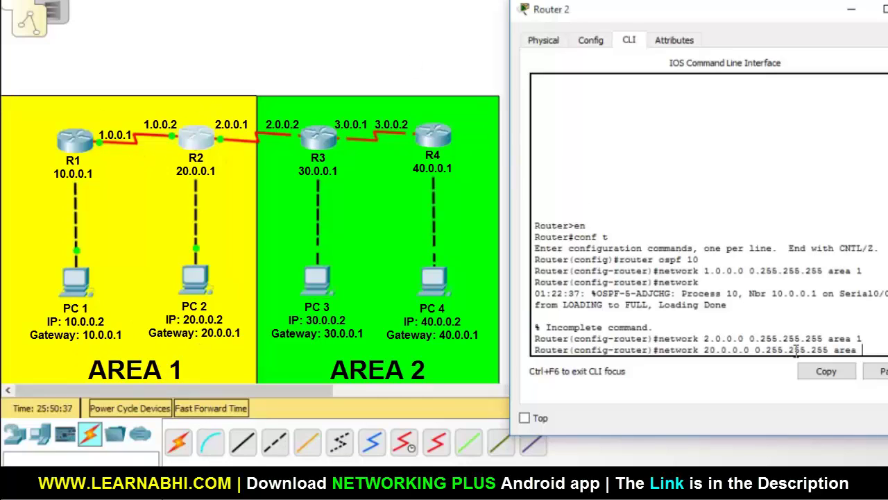
pyautogui.write('2')
pyautogui.press('Return')
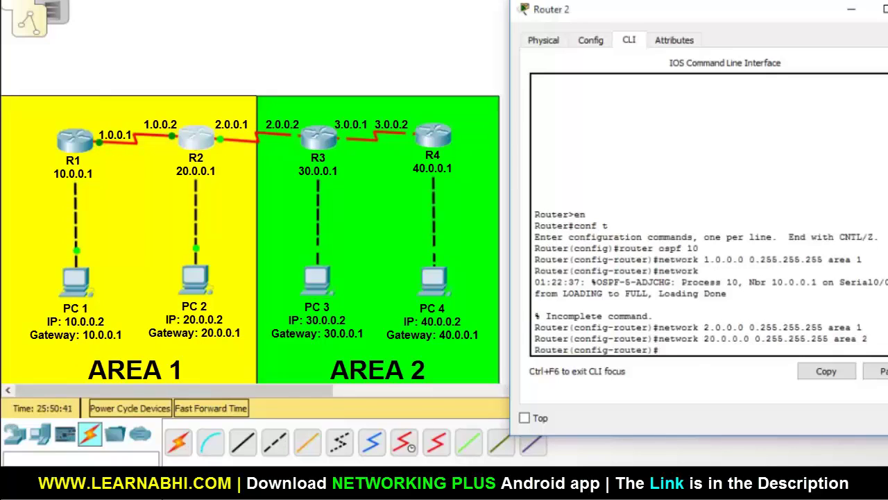
# Return Router 2 from OSPF configuration to privileged mode and close its window
pyautogui.hotkey('ctrl', 'z')
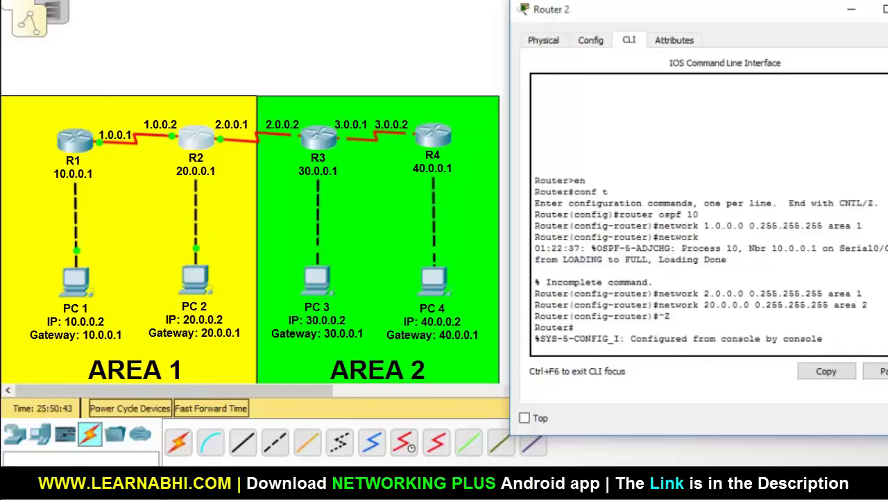
pyautogui.press('Return')
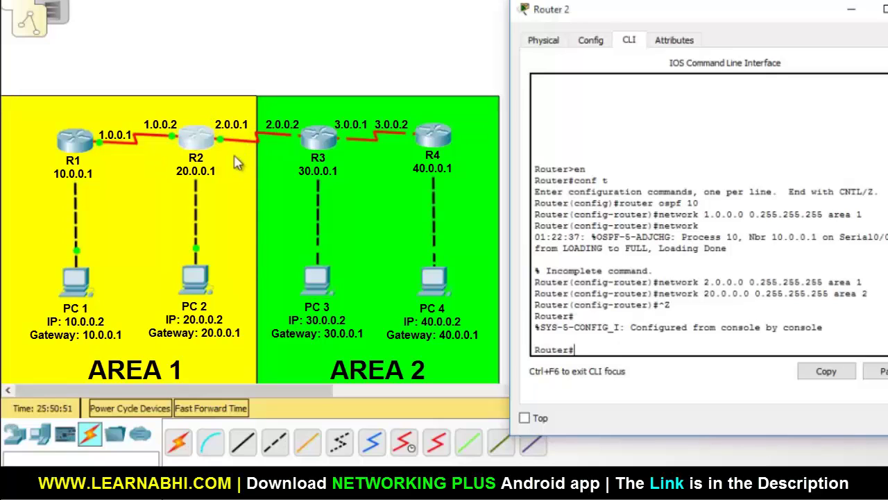
pyautogui.hotkey('alt', 'F4')
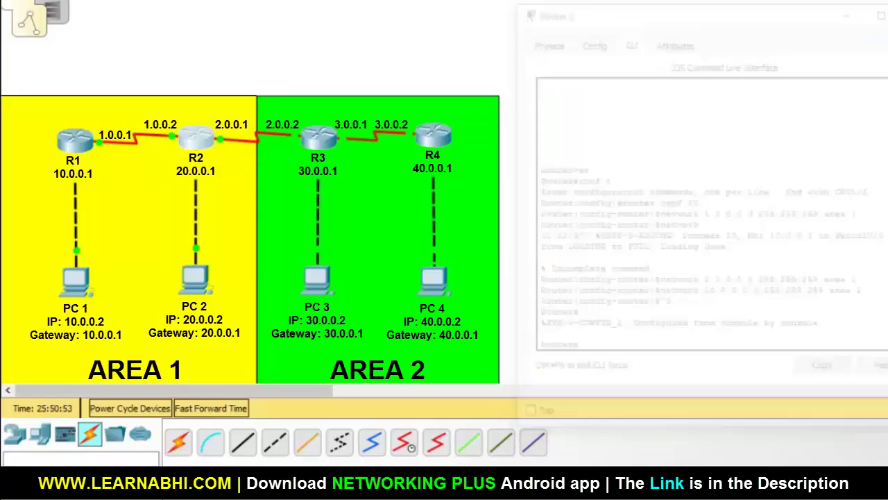
# Open Router 3's command line, enter global configuration mode and start OSPF process 10
pyautogui.click(318, 139)
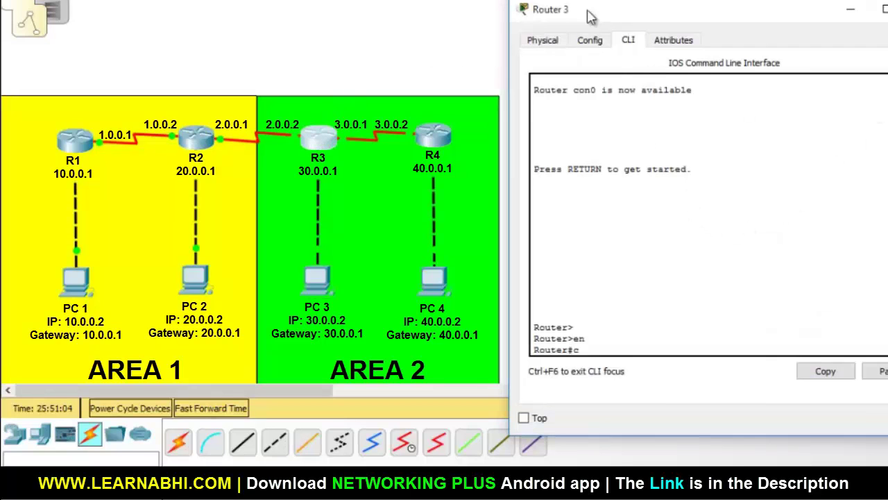
pyautogui.write('t')
pyautogui.press('Return')
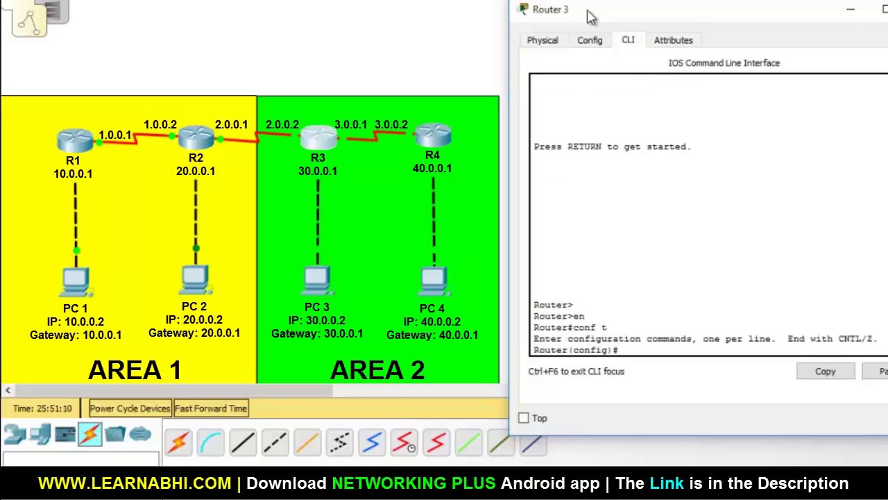
pyautogui.write('router ospf')
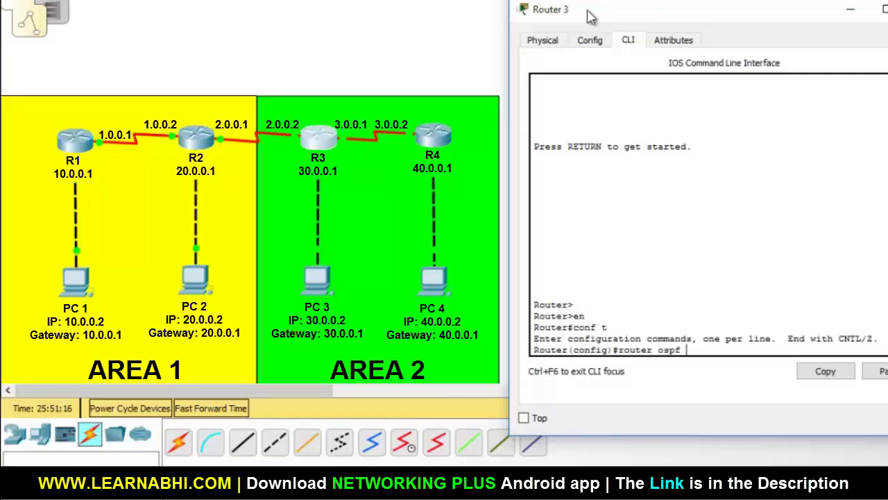
pyautogui.write(' 10')
pyautogui.press('Return')
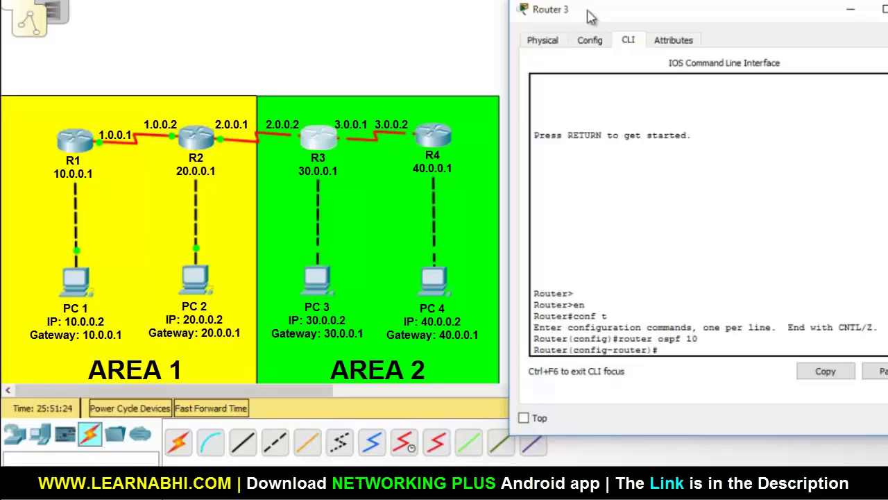
# Advertise network 2.0.0.0 with wildcard mask 0.255.255.255 in area 2 on Router 3
pyautogui.write('network')
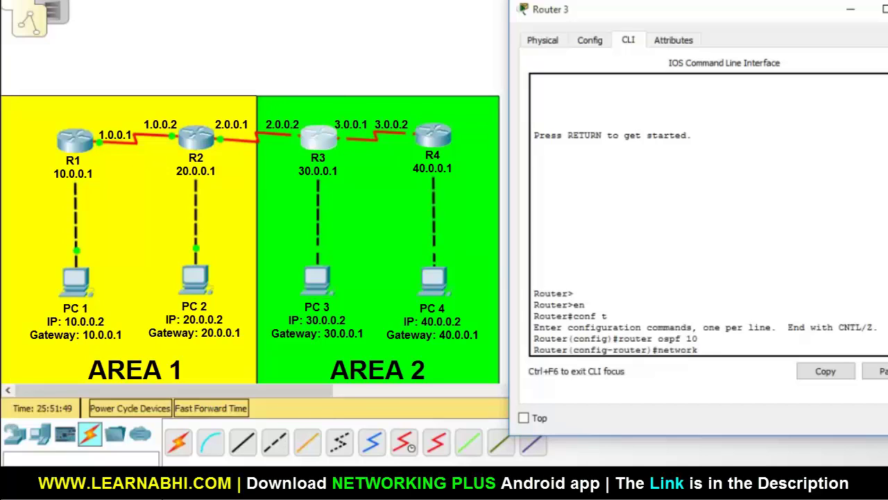
pyautogui.write('2.0.0.0 0.255.255.25')
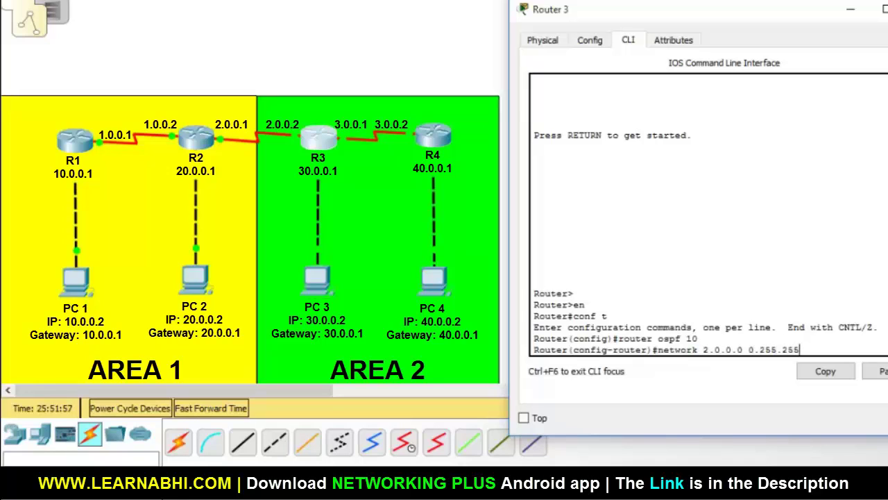
pyautogui.write('5')
pyautogui.write(' area 2')
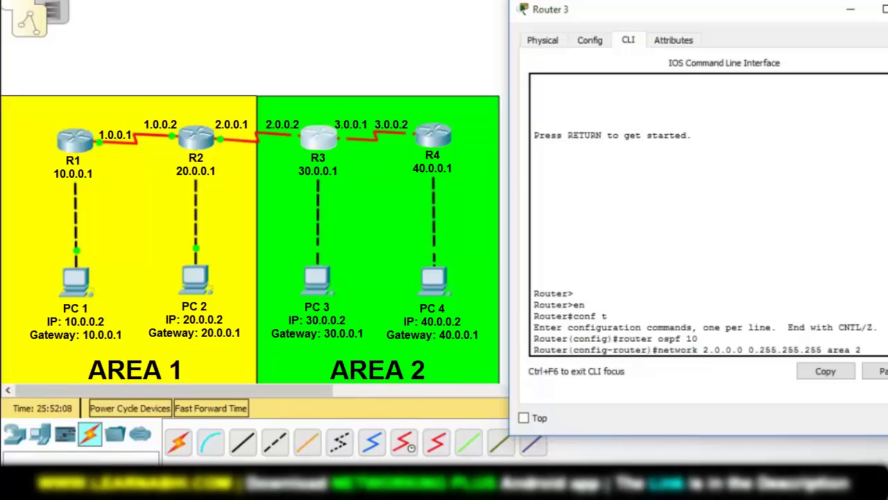
pyautogui.press('Return')
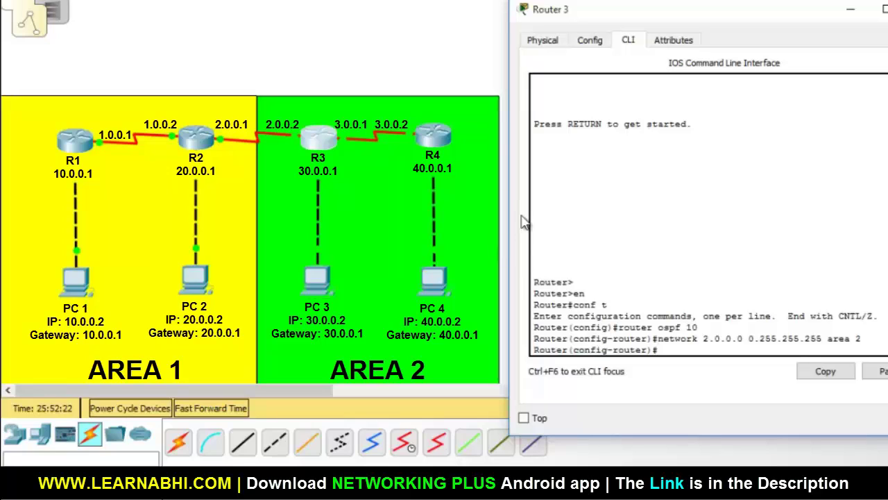
# Advertise network 3.0.0.0 with wildcard mask 0.255.255.255 in area 2 on Router 3
pyautogui.write('network 3.0.0.')
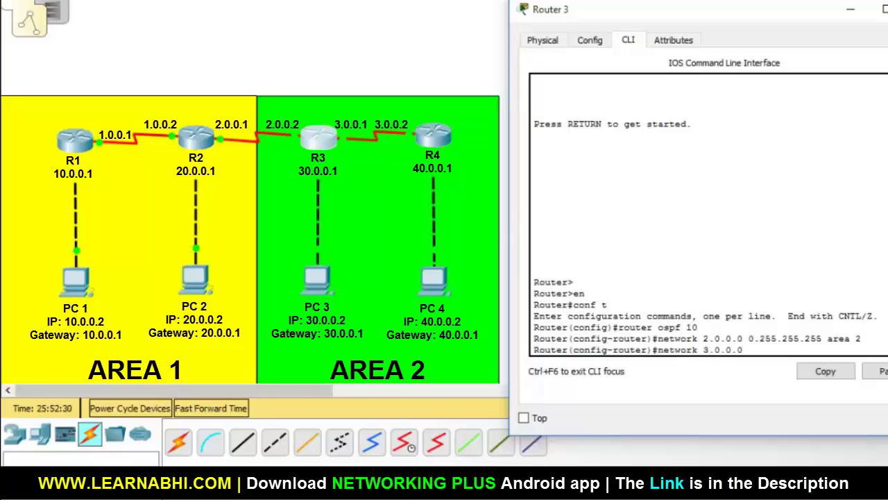
pyautogui.write('0 0.255.255.255')
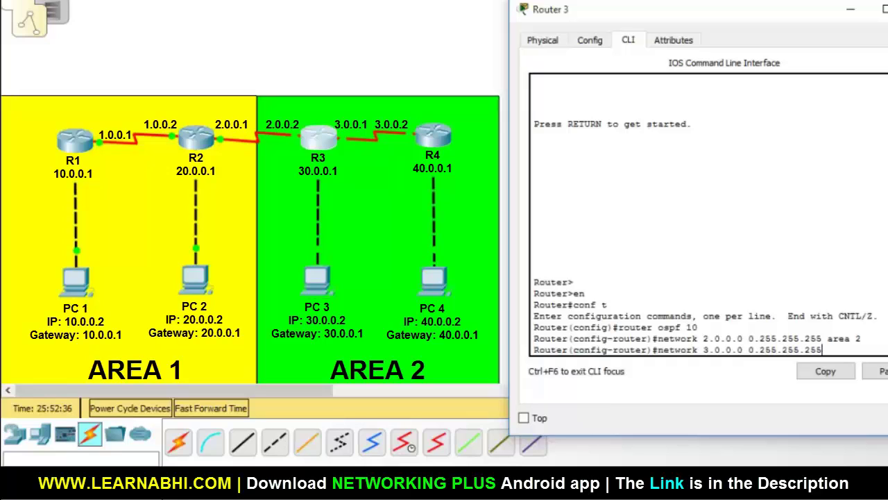
pyautogui.write(' area 2')
pyautogui.press('Return')
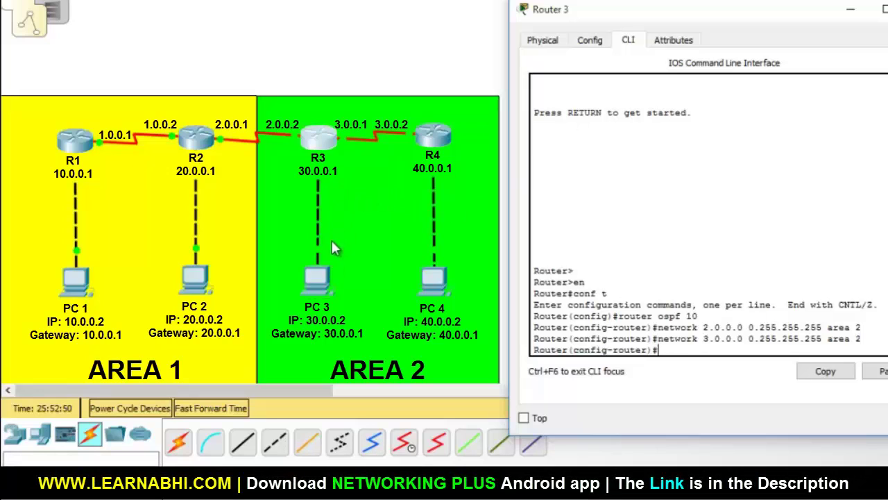
# Advertise network 30.0.0.0 with wildcard mask 0.255.255.255 in area 2 on Router 3
pyautogui.write('network 30.0.0.0')
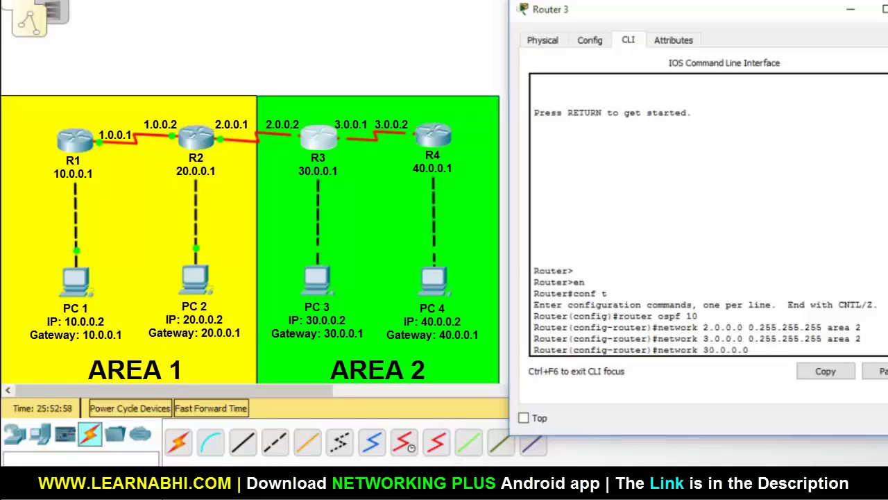
pyautogui.write(' 0.255.255.255')
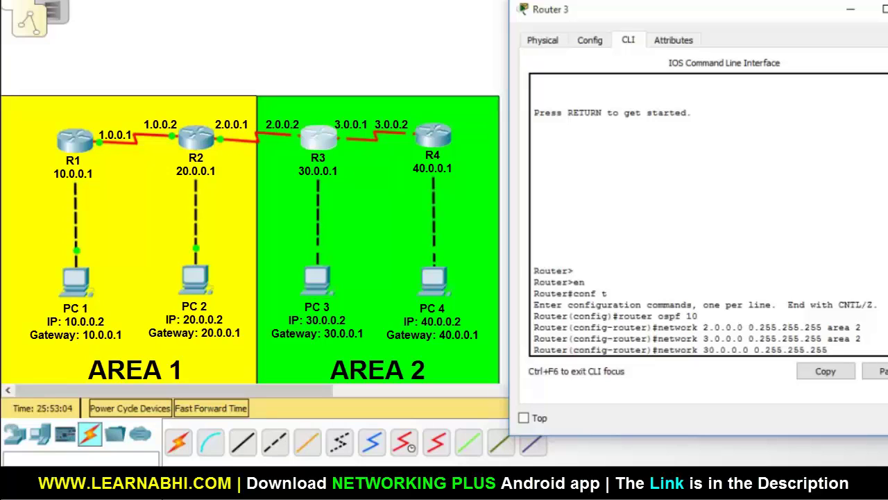
pyautogui.write(' area 2')
pyautogui.press('Return')
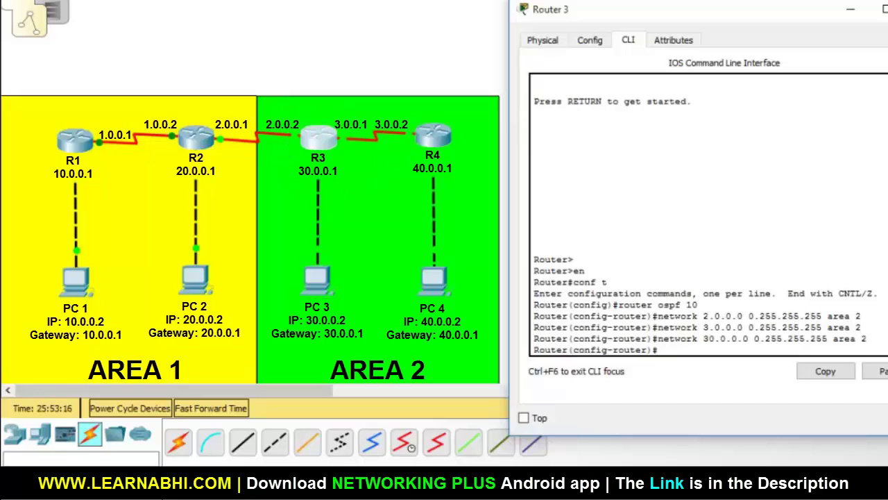
# Return Router 3 from OSPF configuration to privileged mode and close its window
pyautogui.hotkey('ctrl', 'z')
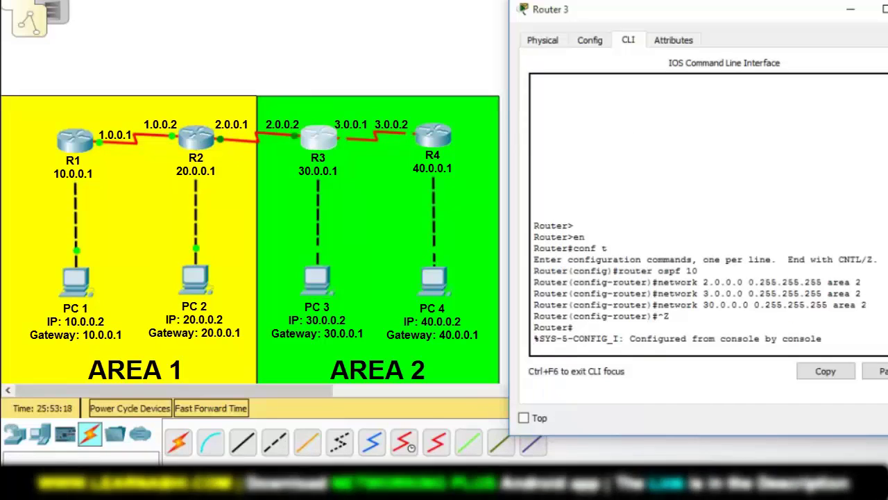
pyautogui.press('Return')
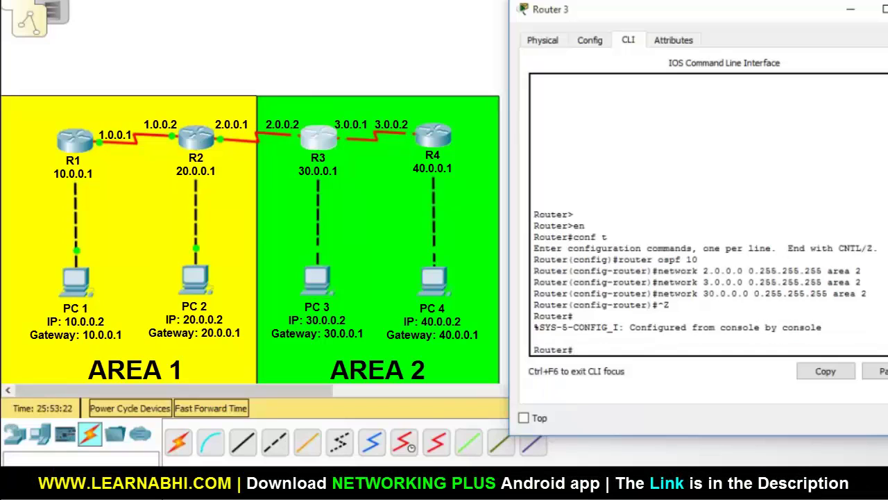
pyautogui.hotkey('alt', 'F4')
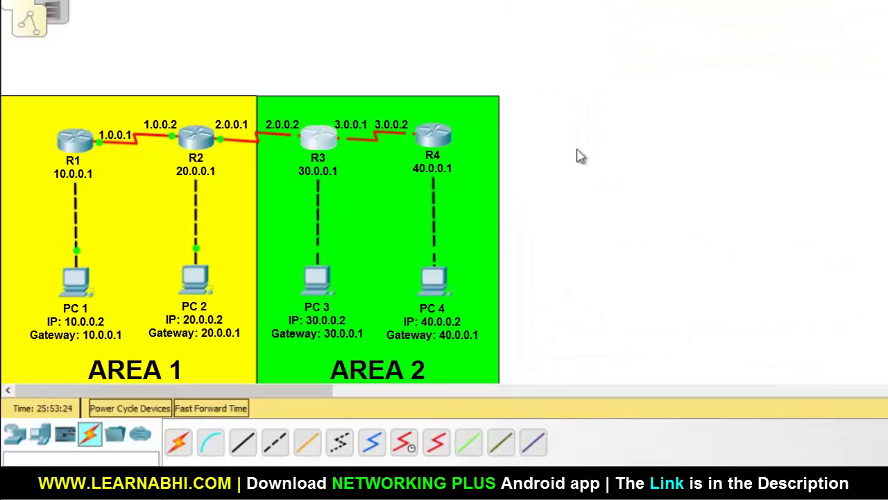
# Open Router 4's command line, enter global configuration mode and start OSPF process 10
pyautogui.click(430, 138)
pyautogui.write('en')
pyautogui.press('Return')
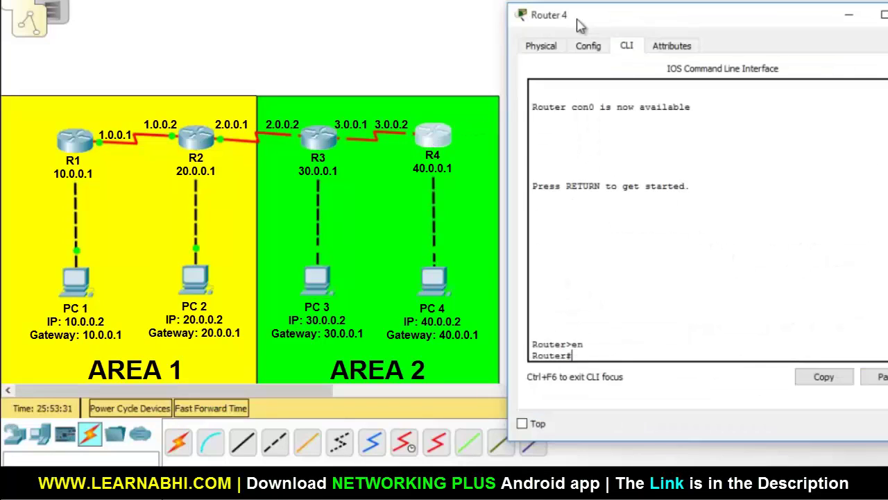
pyautogui.write('conf t')
pyautogui.press('Return')
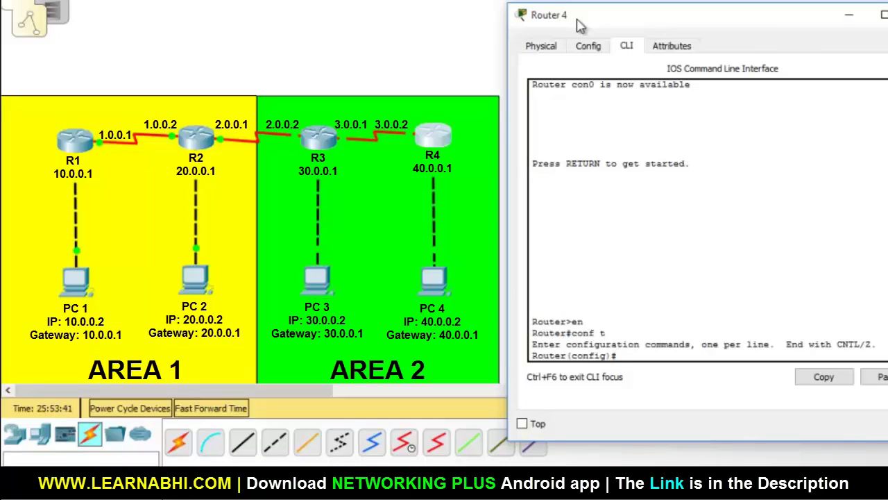
pyautogui.write('router ospf 10')
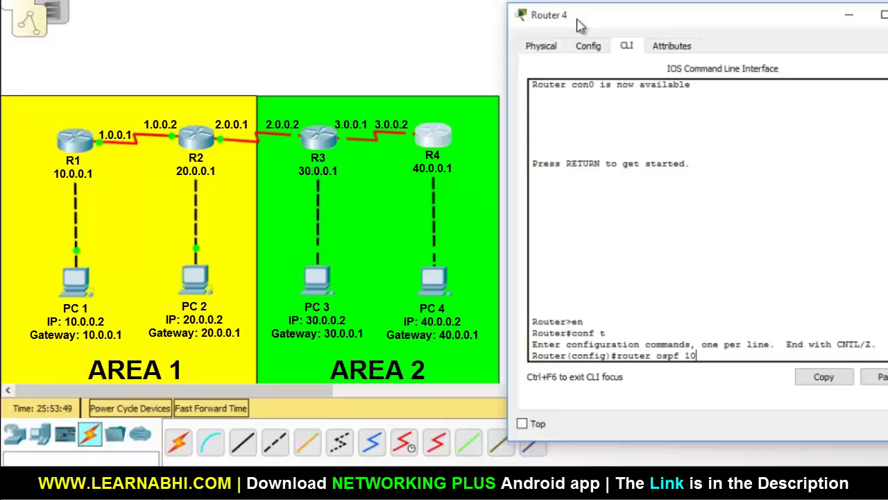
pyautogui.press('Return')
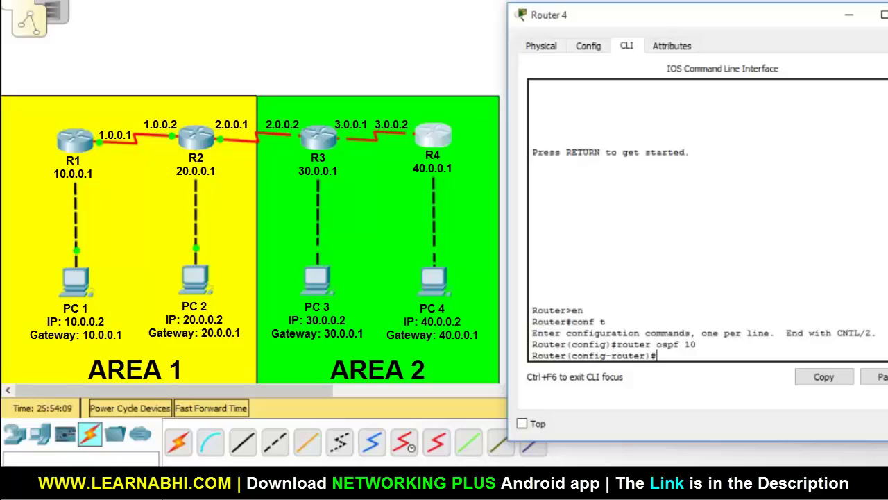
# Advertise network 3.0.0.0 with wildcard mask 0.255.255.255 in area 2 on Router 4
pyautogui.write('network 3.0.0.0')
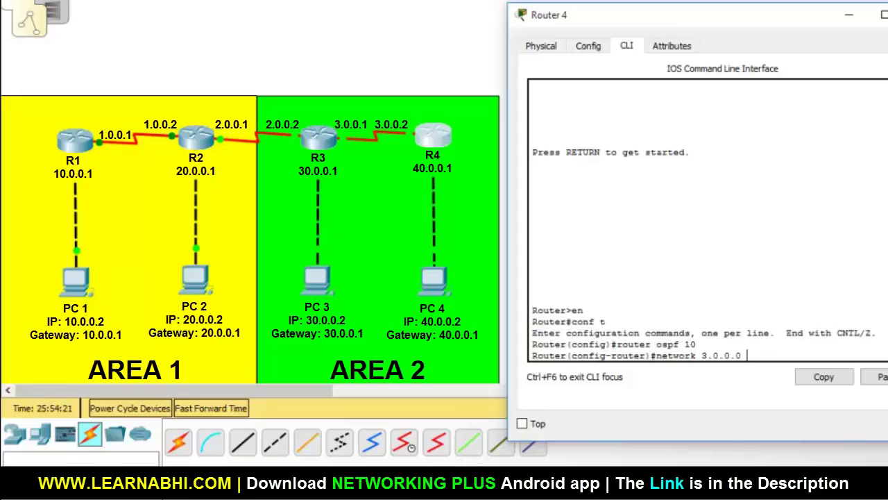
pyautogui.write('0.')
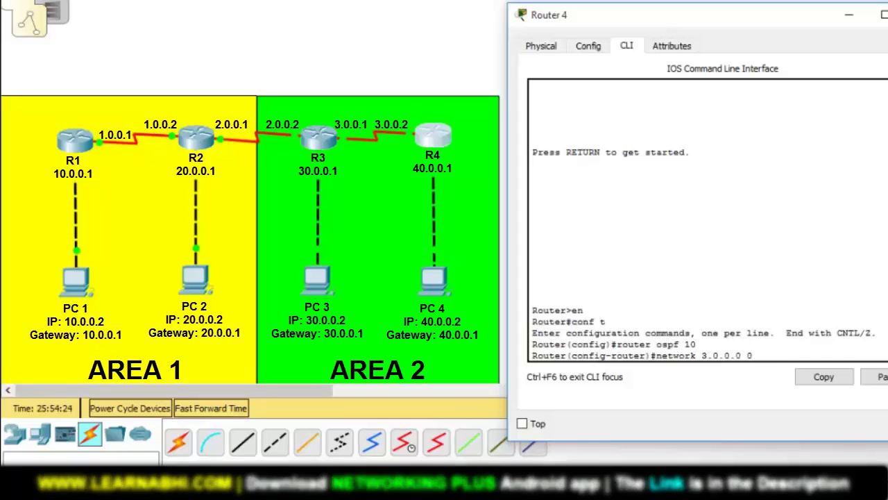
pyautogui.write('255.255.255 ')
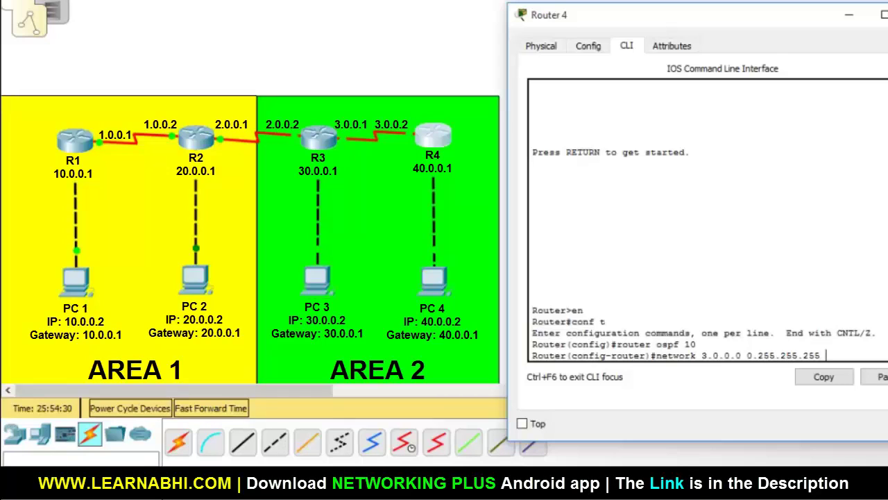
pyautogui.write('area')
pyautogui.write('2')
pyautogui.press('Return')
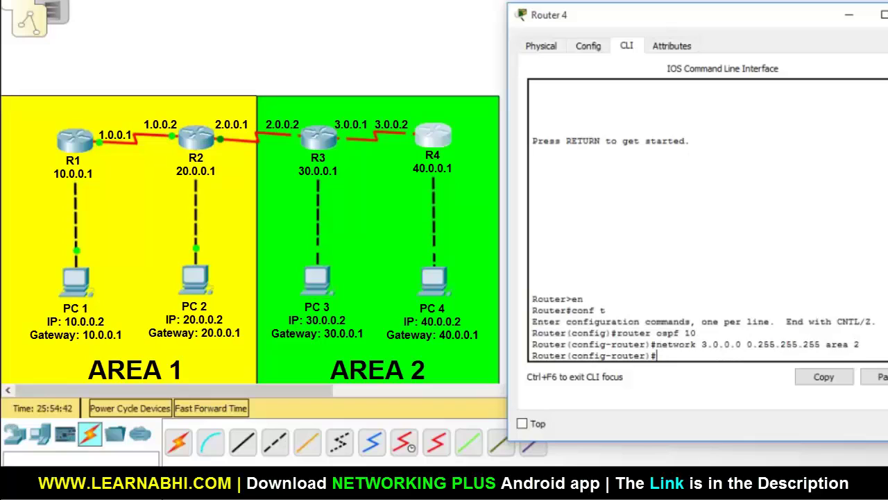
# Advertise network 40.0.0.0 with wildcard mask 0.255.255.255 in area 2 on Router 4
pyautogui.write('network')
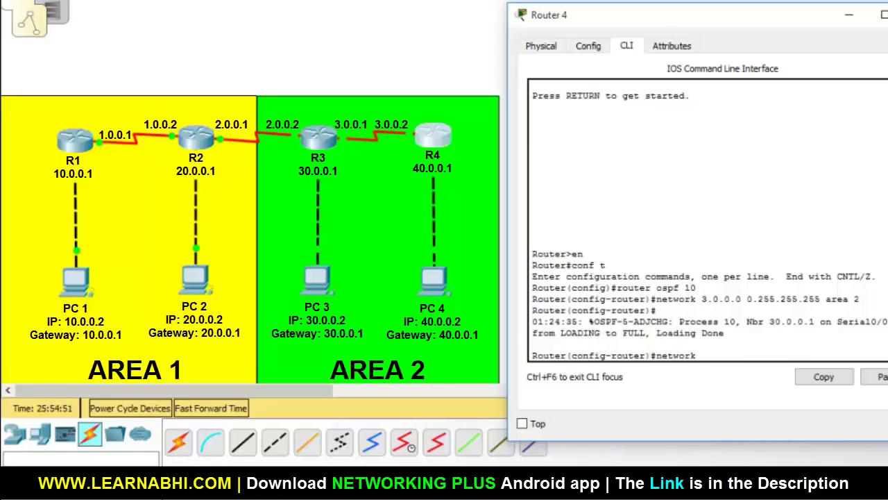
pyautogui.write(' 40.0.0.0 0.2')
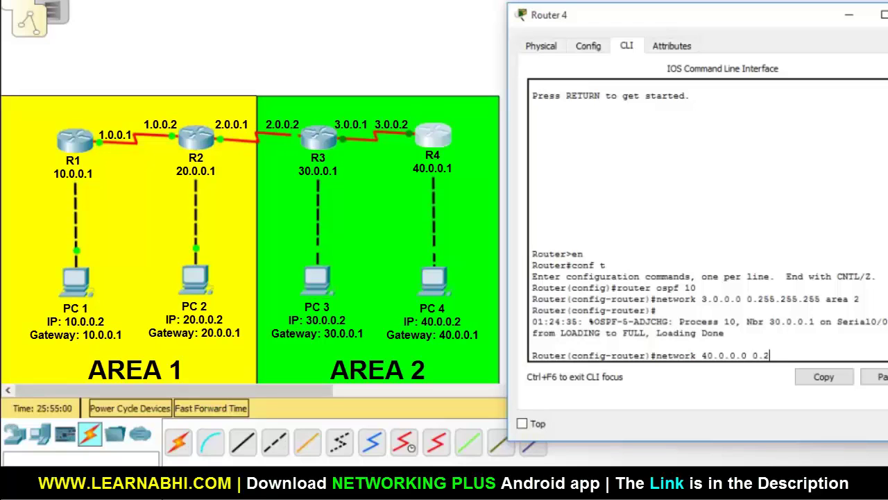
pyautogui.write('55.255.255')
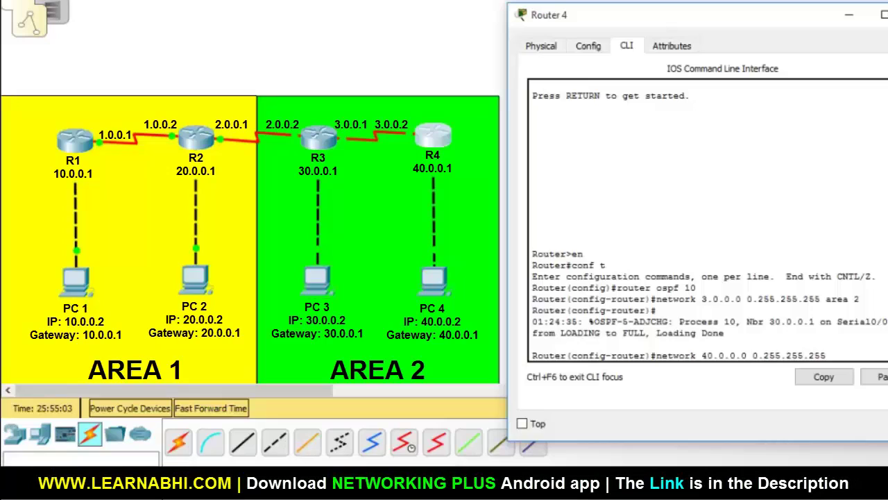
pyautogui.write(' ae')
pyautogui.press('BackSpace')
pyautogui.press('BackSpace')
pyautogui.write('rea 2')
pyautogui.press('Return')
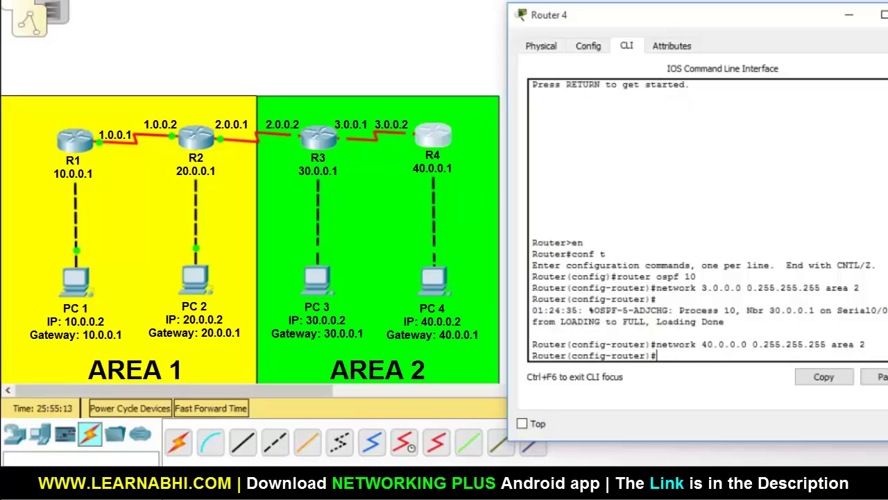
# Return Router 4 from OSPF configuration to privileged mode and close its window
pyautogui.hotkey('ctrl', 'z')
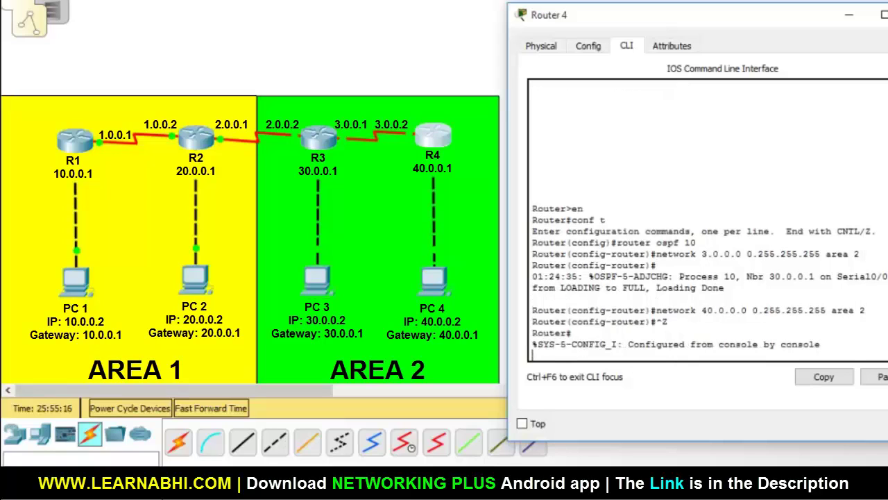
pyautogui.press('Return')
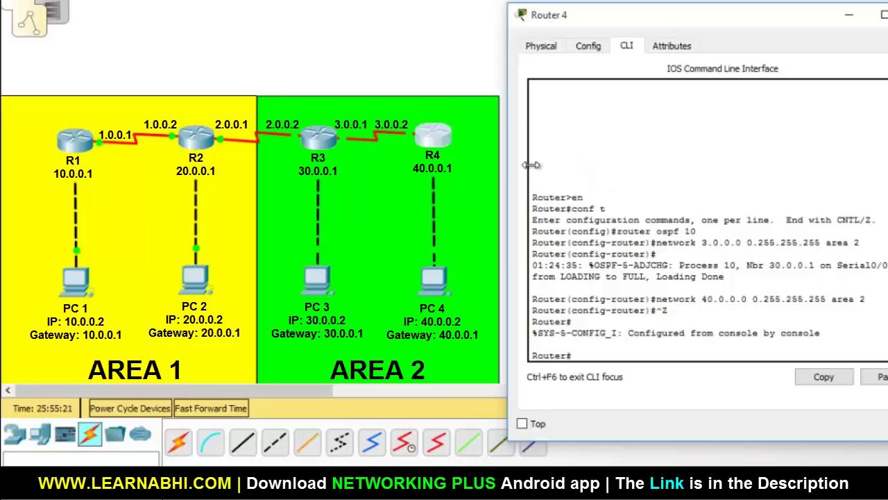
pyautogui.click(884, 15)
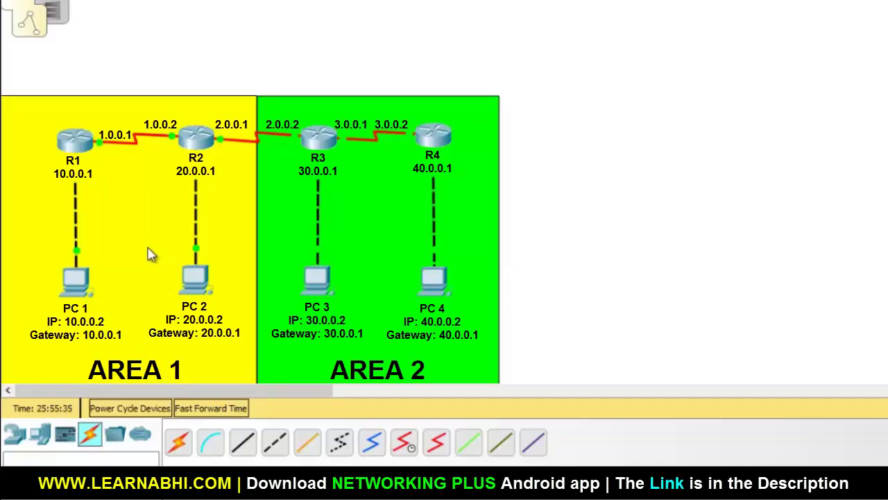
# Ping PC 2 at 20.0.0.2 from PC 1's command prompt and examine the replies
pyautogui.click(76, 281)
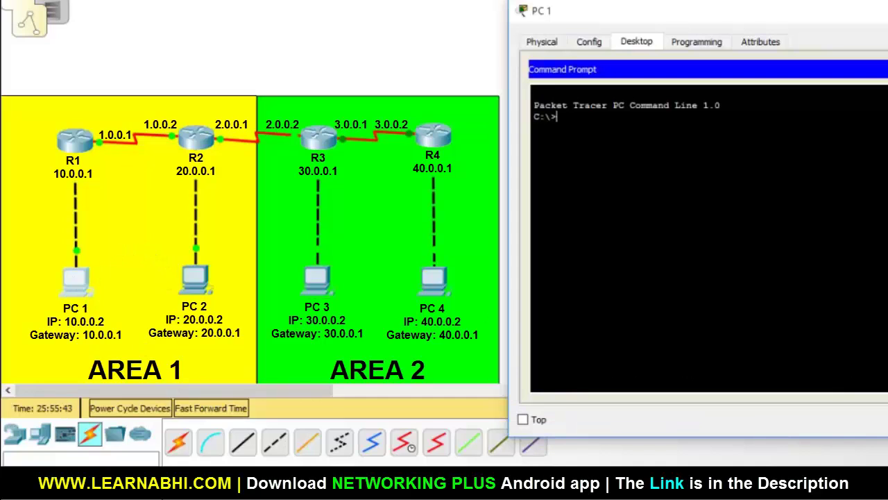
pyautogui.write('ping')
pyautogui.write('20.0.0.2')
pyautogui.press('Return')
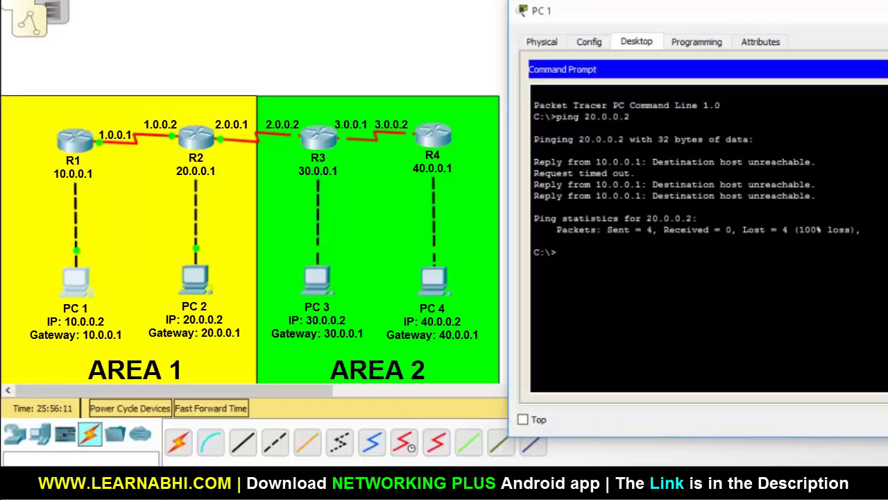
pyautogui.moveTo(652, 161); pyautogui.dragTo(826, 162)
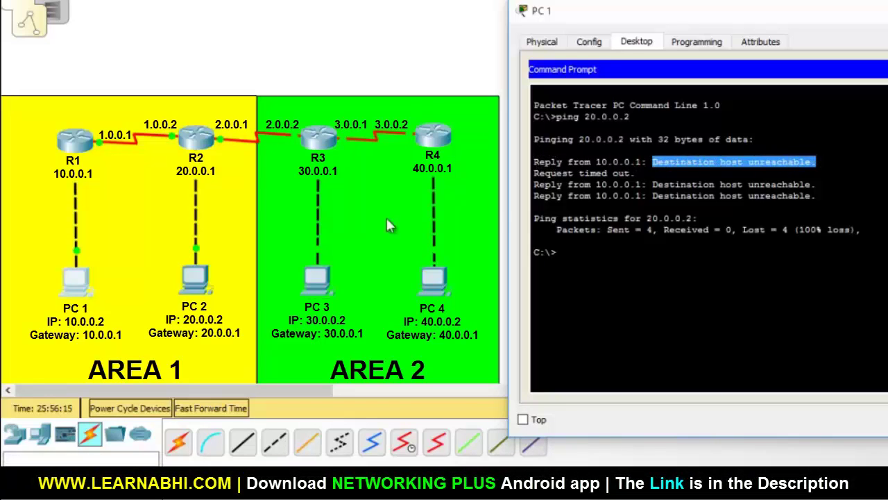
pyautogui.click(644, 201)
pyautogui.moveTo(653, 163); pyautogui.dragTo(818, 165)
pyautogui.click(620, 251)
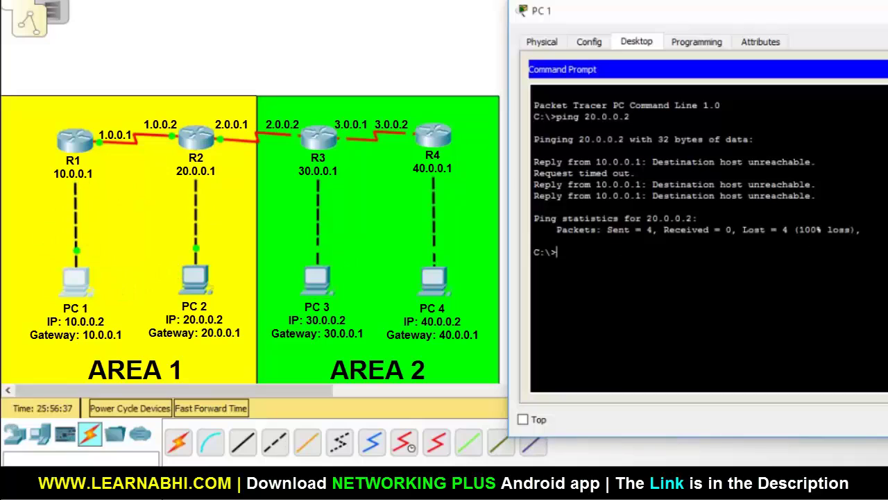
# Ping the gateway 10.0.0.1 and Router 2's serial address 1.0.0.2 from PC 1
pyautogui.write('ping 10.0.0.1')
pyautogui.press('Return')
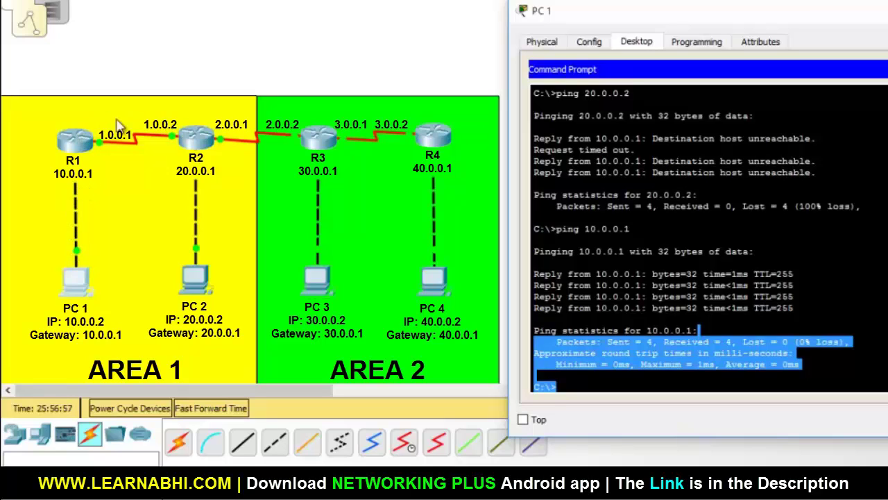
pyautogui.write('ping')
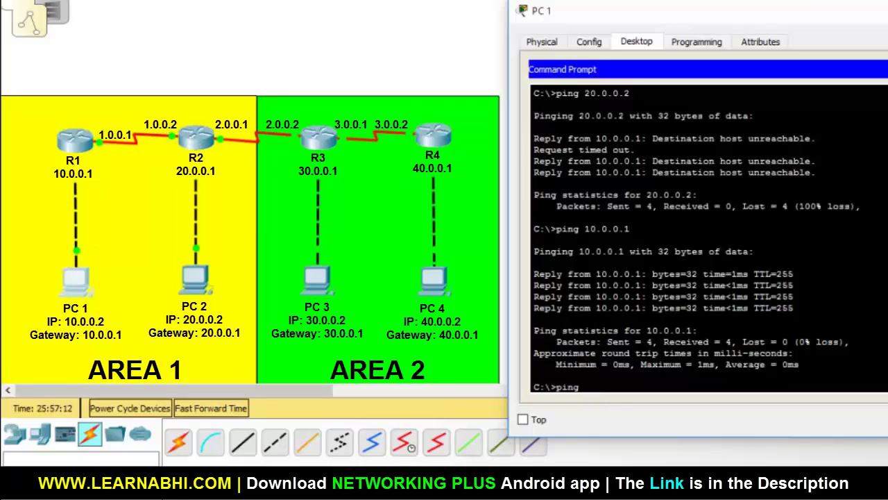
pyautogui.write('0.0.2')
pyautogui.press('Return')
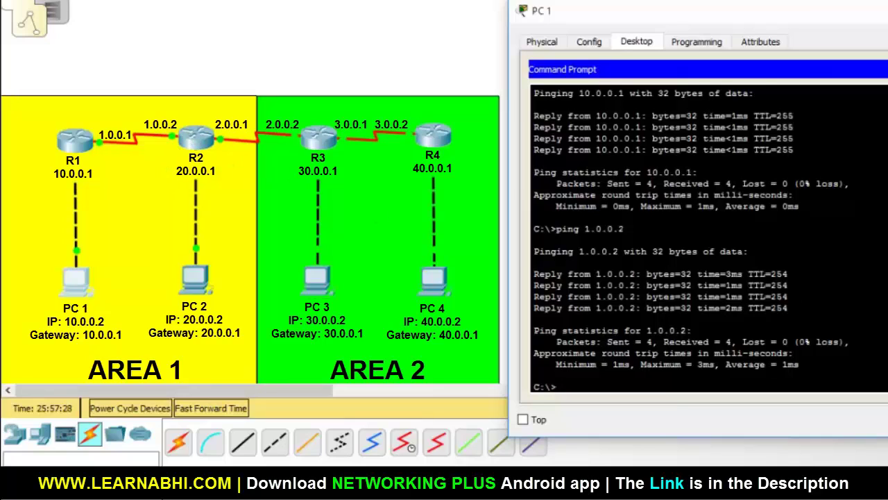
# Ping Router 2's LAN address 20.0.0.1 from PC 1's command prompt and close PC 1's window
pyautogui.press('Up')
pyautogui.press('Left')
pyautogui.press('Left')
pyautogui.press('Left')
pyautogui.press('Left')
pyautogui.press('Left')
pyautogui.press('Left')
pyautogui.press('BackSpace')
pyautogui.write('20')
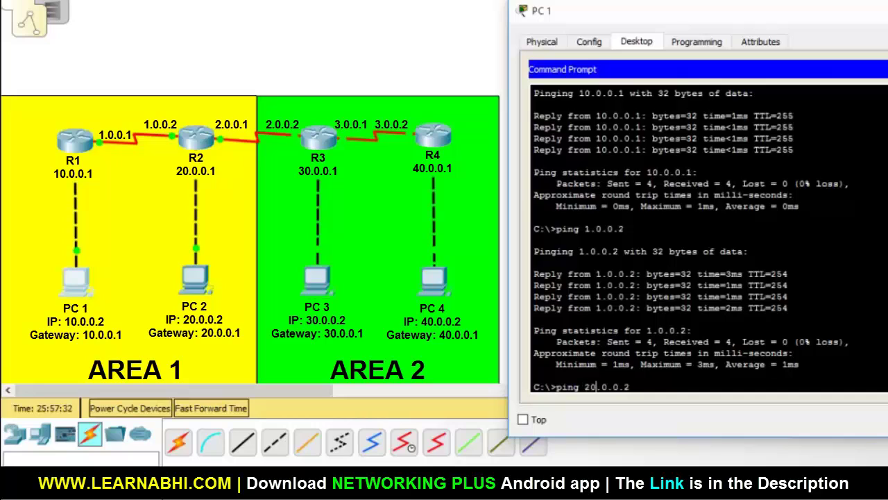
pyautogui.press('Right')
pyautogui.press('Right')
pyautogui.press('Right')
pyautogui.press('Right')
pyautogui.press('Right')
pyautogui.press('Right')
pyautogui.press('BackSpace')
pyautogui.write('1')
pyautogui.press('Return')
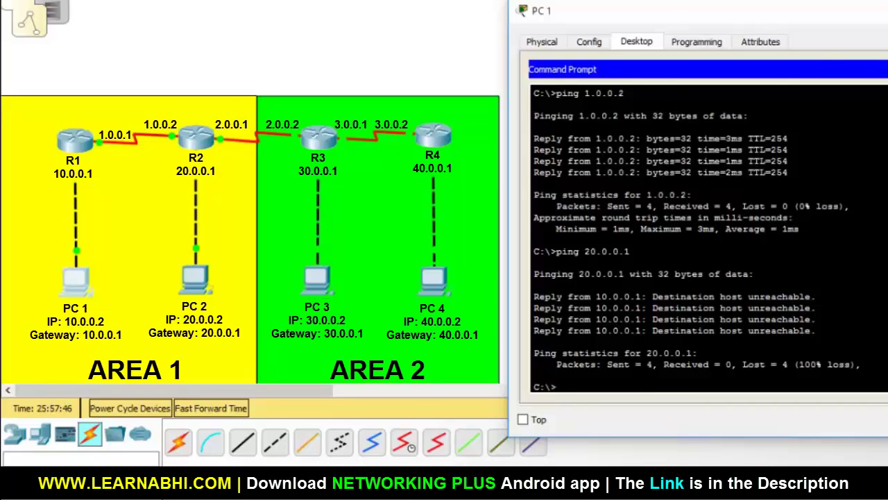
pyautogui.click(674, 113)
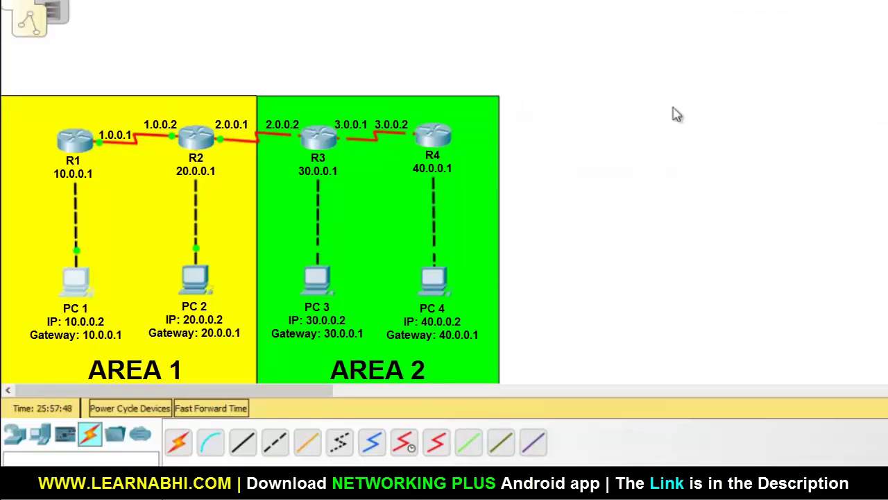
# Open Router 2's command line and examine the area numbers in its OSPF network statements
pyautogui.click(196, 140)
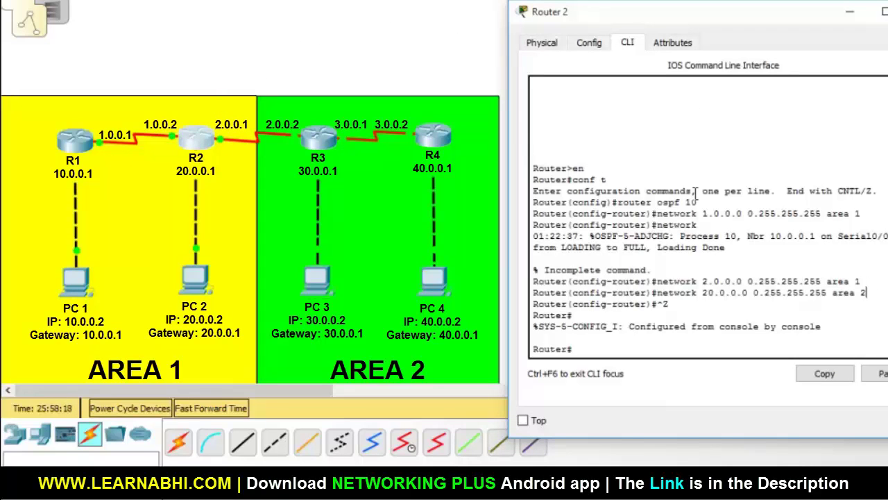
pyautogui.moveTo(658, 214); pyautogui.dragTo(853, 229)
pyautogui.moveTo(658, 281); pyautogui.dragTo(874, 281)
pyautogui.moveTo(832, 292); pyautogui.dragTo(873, 292)
pyautogui.click(871, 293)
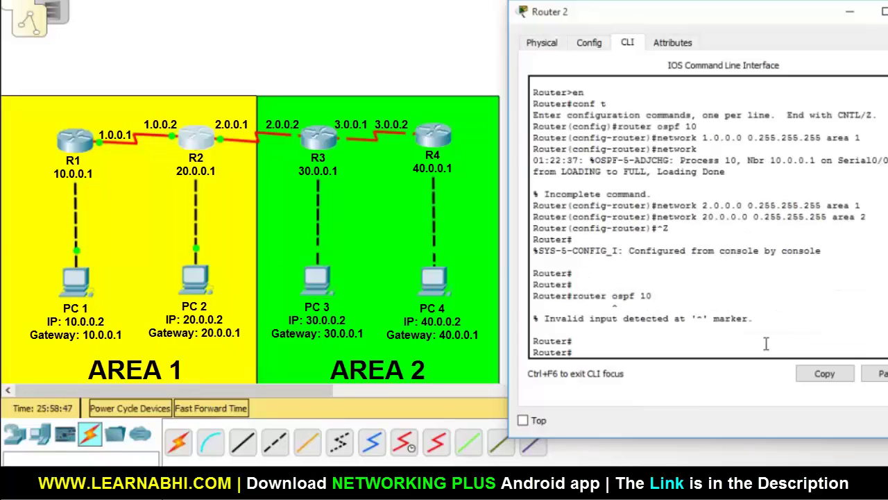
# Enter global configuration mode on Router 2 and open OSPF process 10
pyautogui.write('onf t')
pyautogui.press('Return')
pyautogui.write('router o')
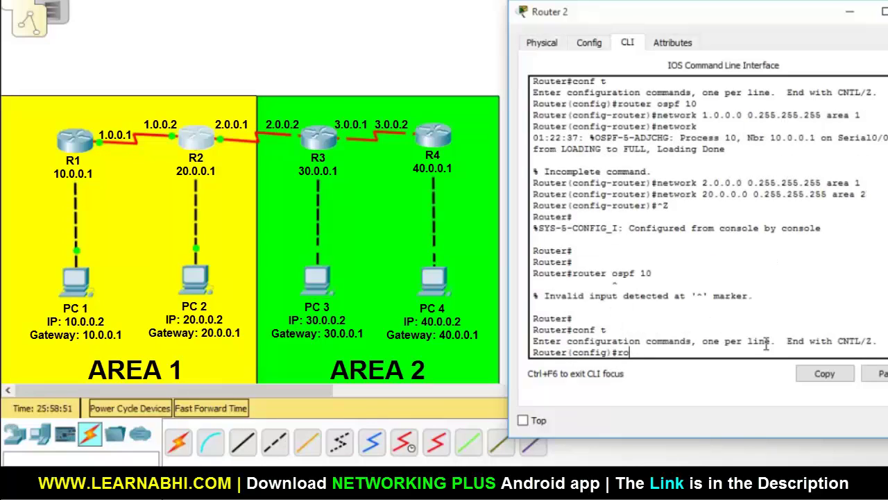
pyautogui.write('spf 10')
pyautogui.press('Return')
# Advertise network 20.0.0.0 with wildcard mask 0.255.255.255 in area 1 on Router 2
pyautogui.write('network')
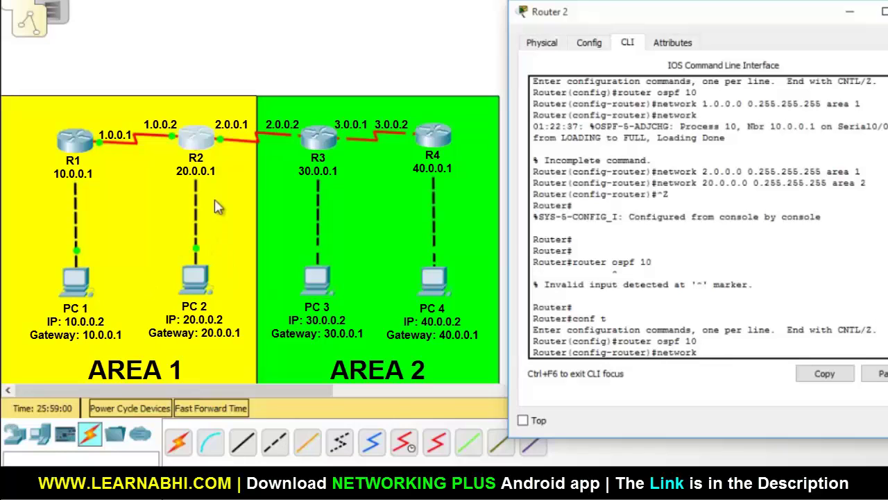
pyautogui.write(' 20.0.0.0')
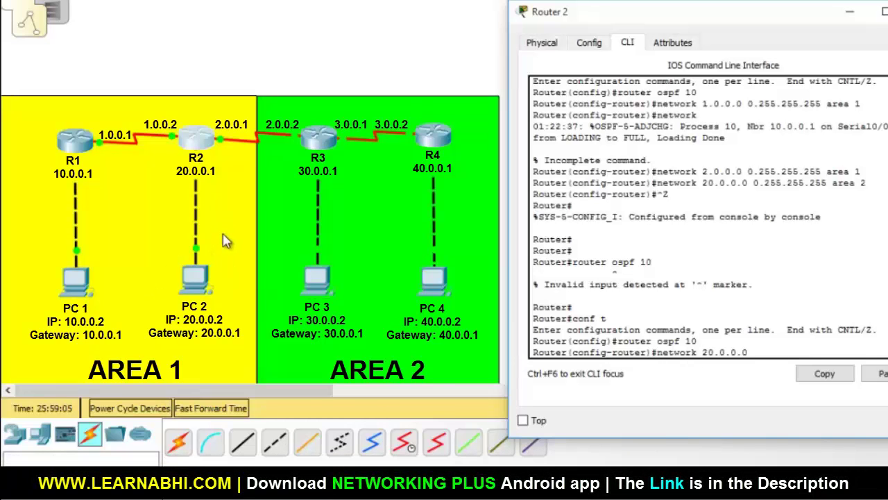
pyautogui.write(' 0.255.255.255')
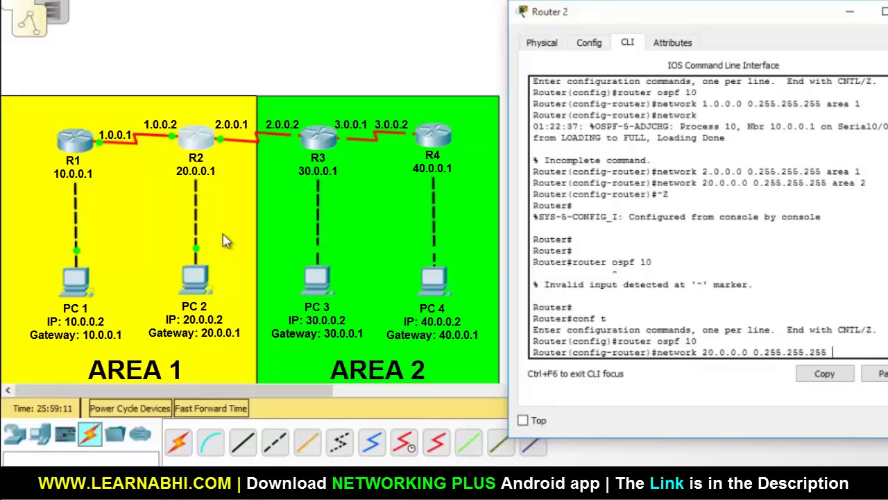
pyautogui.write(' area 1')
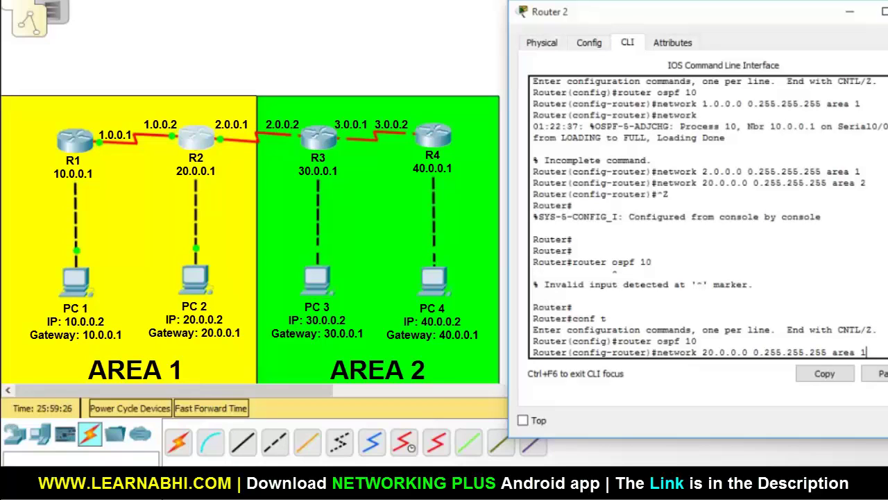
pyautogui.press('Return')
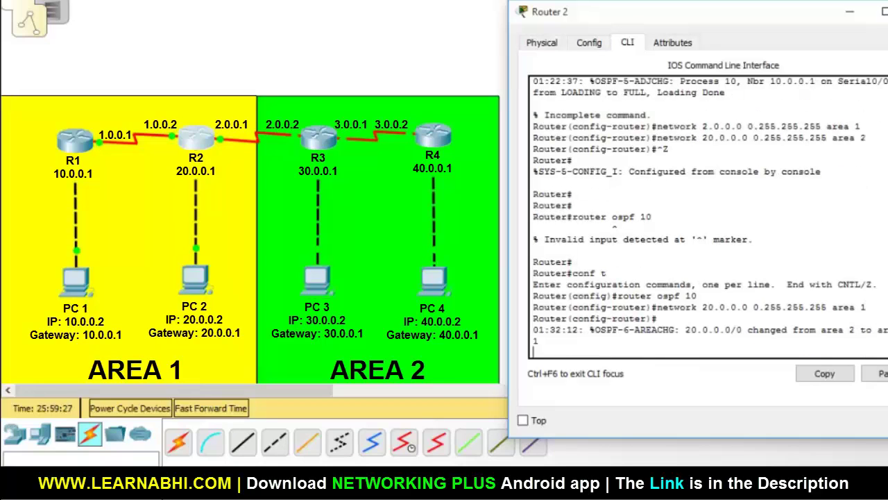
pyautogui.press('Return')
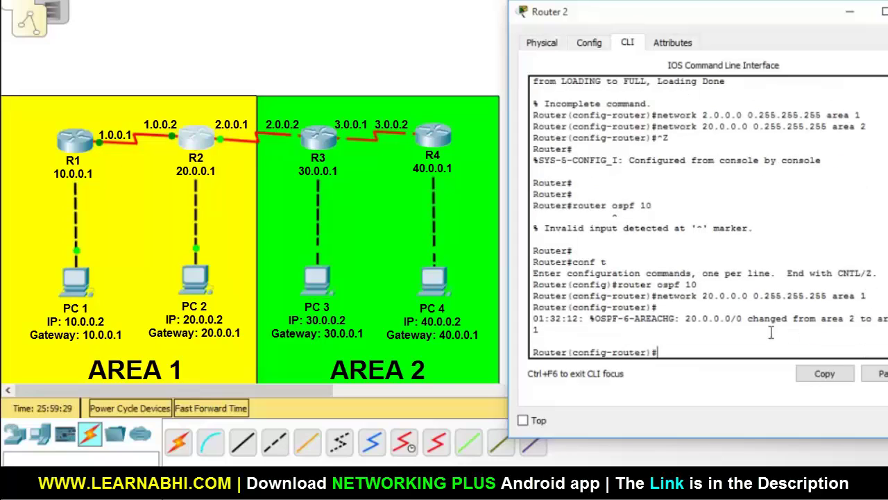
# Check the area change message, return Router 2 to privileged mode and close its window
pyautogui.moveTo(685, 318); pyautogui.dragTo(885, 318)
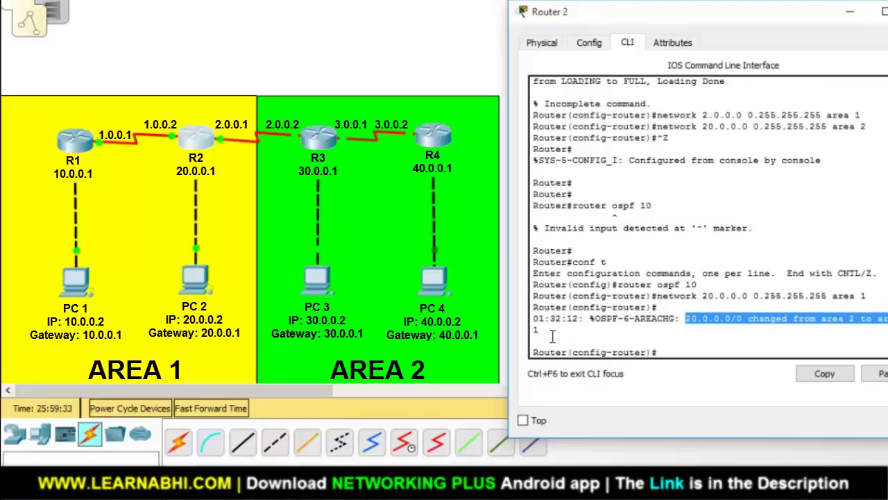
pyautogui.click(689, 351)
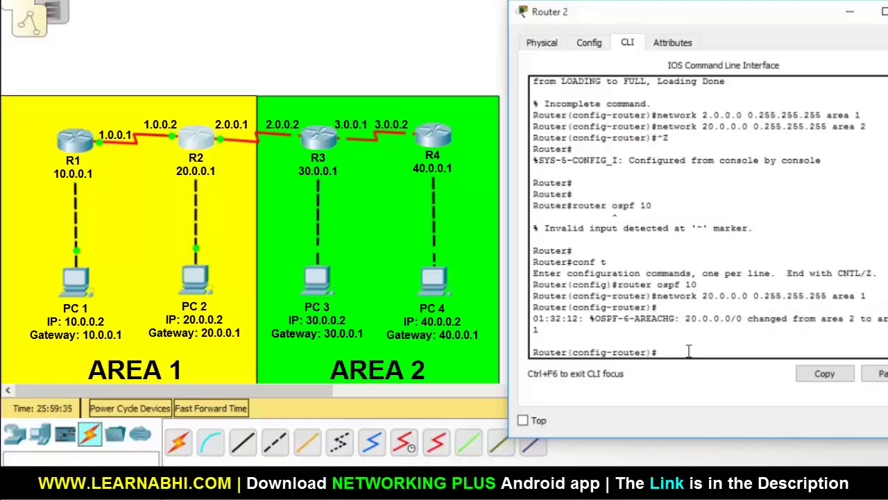
pyautogui.hotkey('ctrl', 'z')
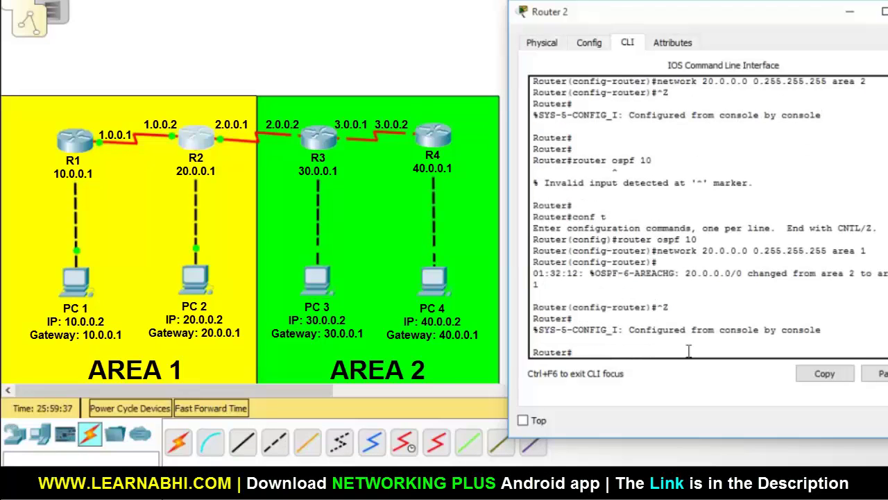
pyautogui.click(883, 11)
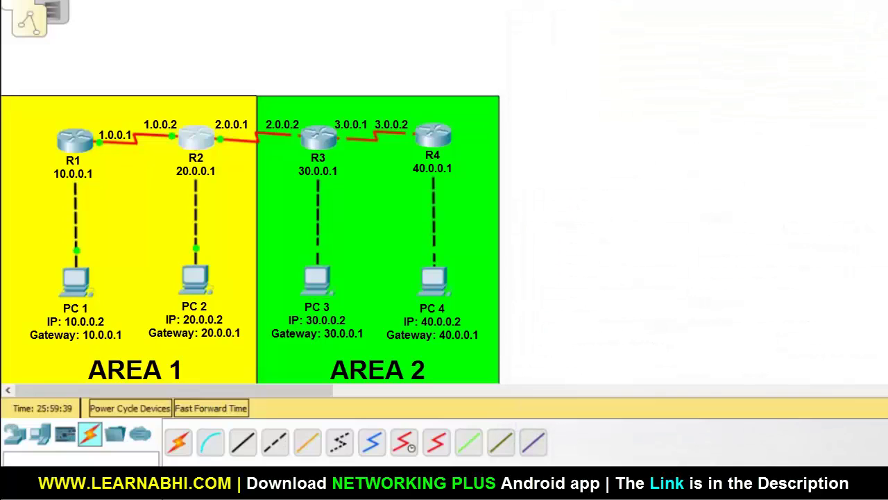
# Ping PC 2 at 20.0.0.2 and PC 3 at 30.0.0.2 from PC 1's command prompt
pyautogui.click(78, 280)
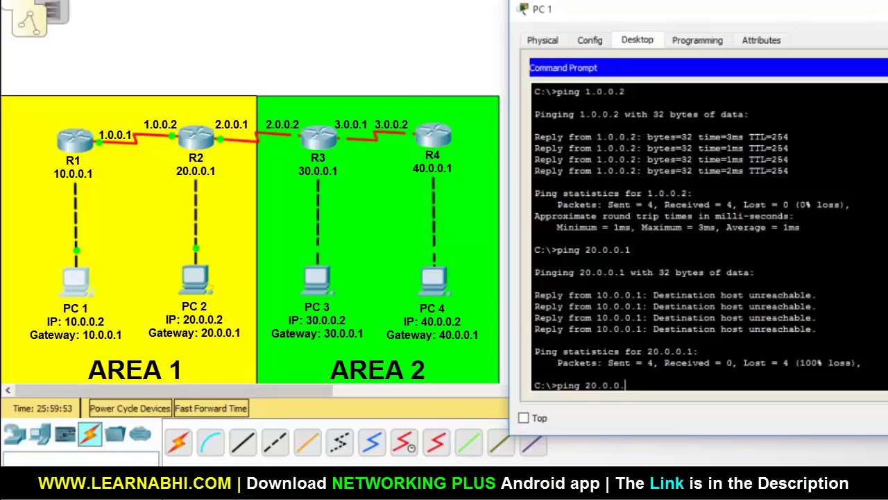
pyautogui.write('2')
pyautogui.press('Return')
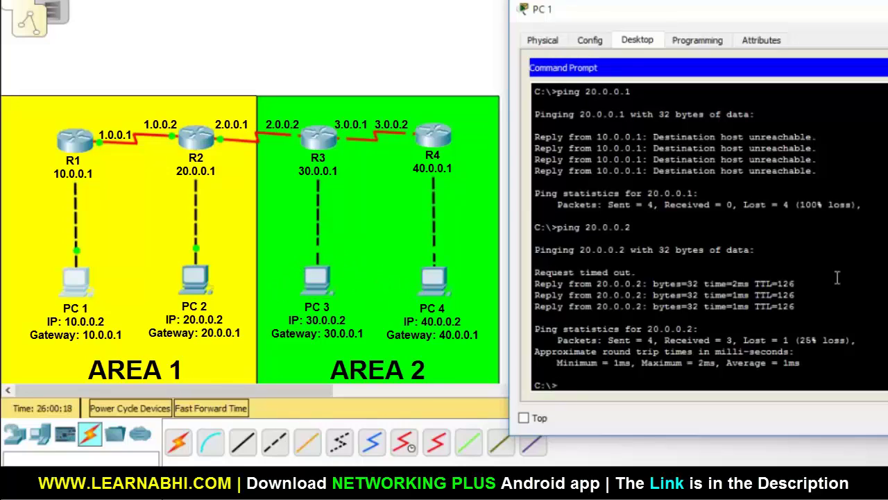
pyautogui.write('ping 30.0.0.2')
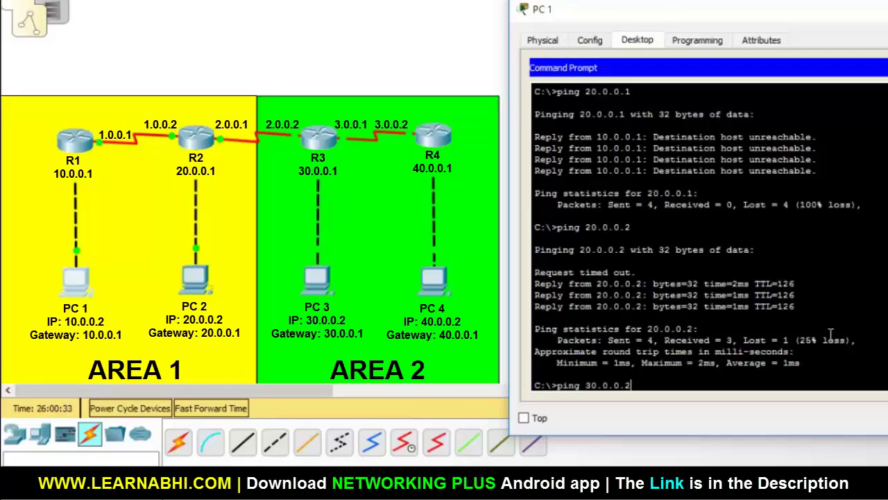
pyautogui.press('Return')
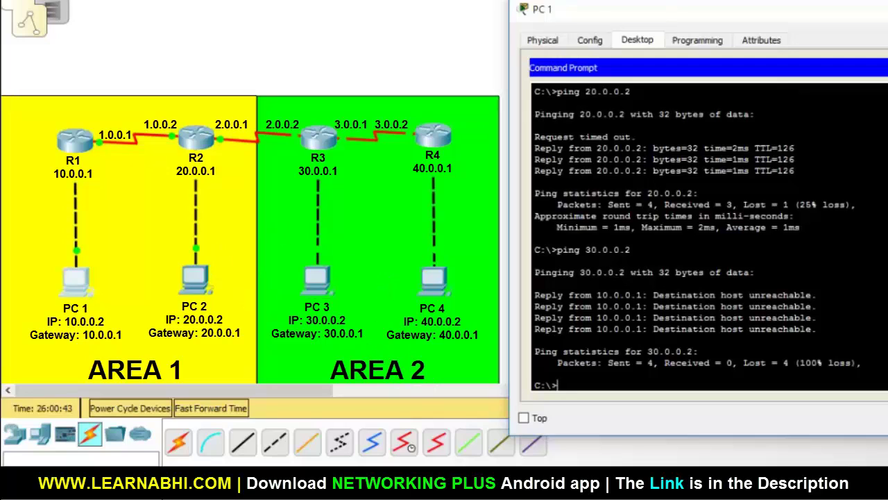
# Ping PC 4 at 40.0.0.2 from PC 1's command prompt
pyautogui.press('Up')
pyautogui.press('BackSpace')
pyautogui.press('BackSpace')
pyautogui.press('BackSpace')
pyautogui.press('BackSpace')
pyautogui.press('BackSpace')
pyautogui.press('BackSpace')
pyautogui.press('BackSpace')
pyautogui.press('BackSpace')
pyautogui.write('40.0.0.2')
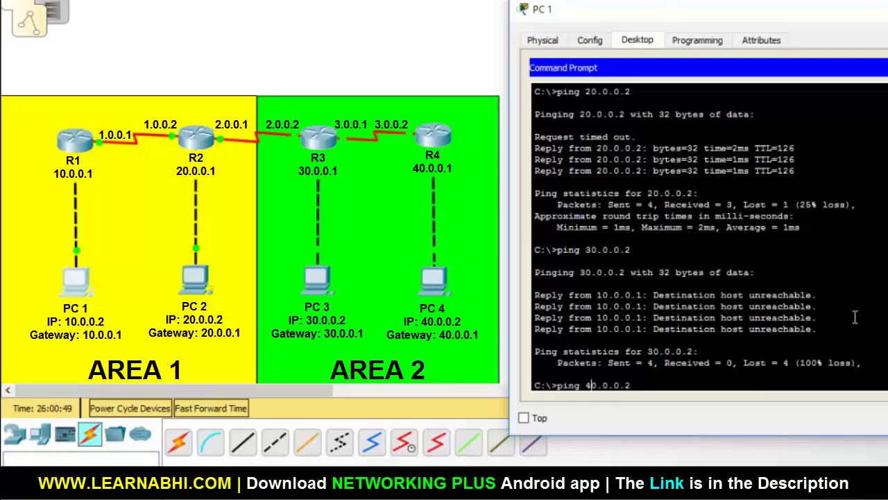
pyautogui.press('Return')
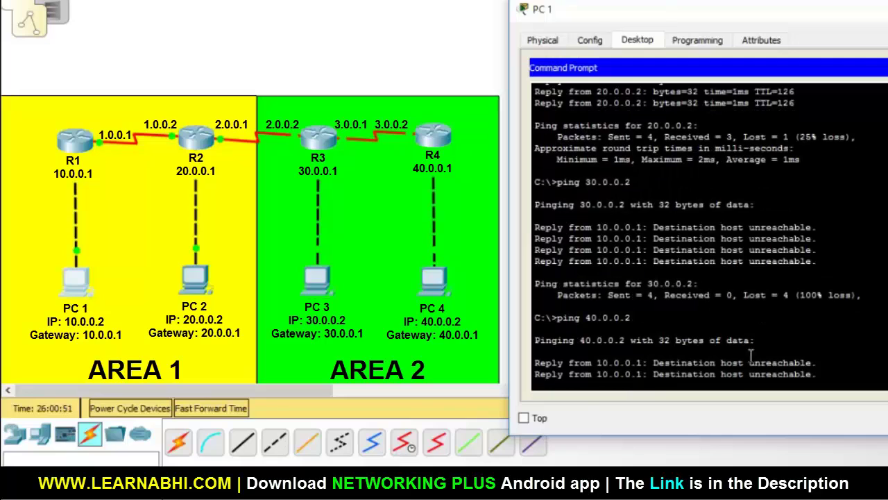